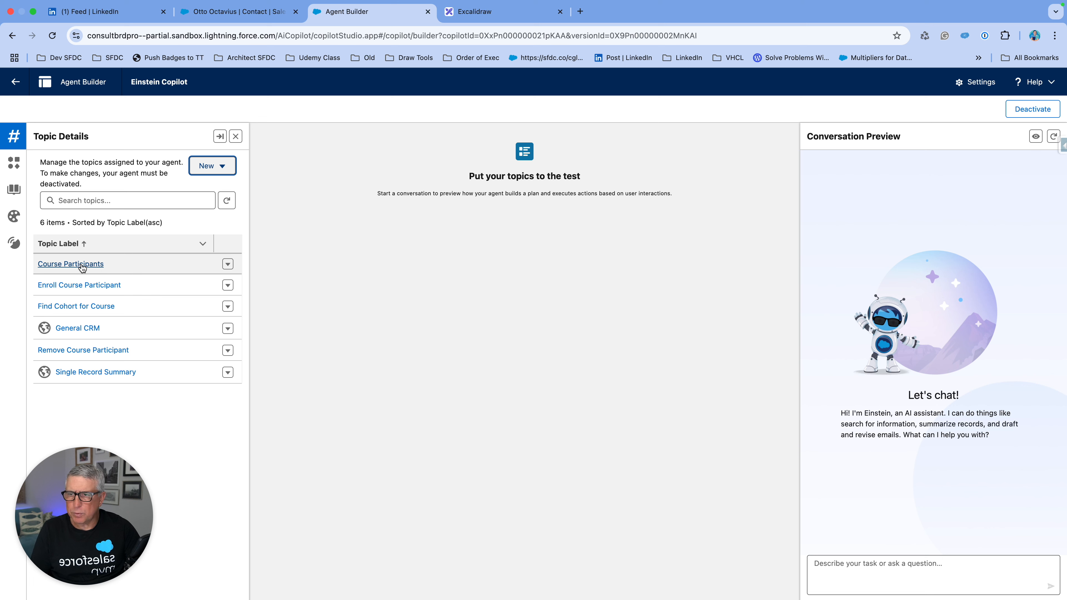
Open the Course Participants topic and enlarge its classification description, scope and instruction fields to read their full text.
left_click(83, 265)
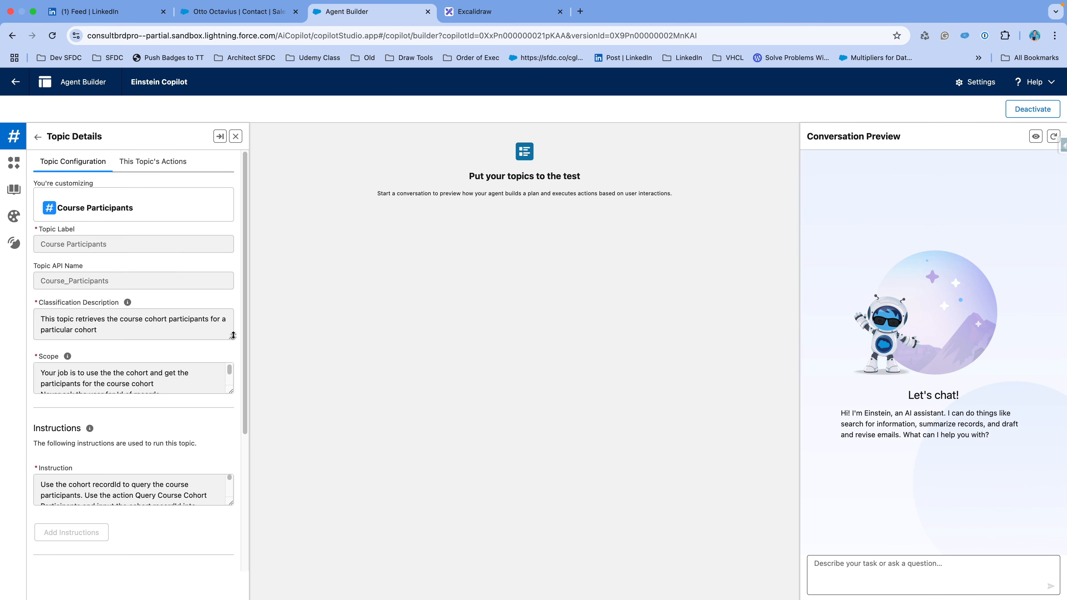
left_click_drag(229, 338, 226, 370)
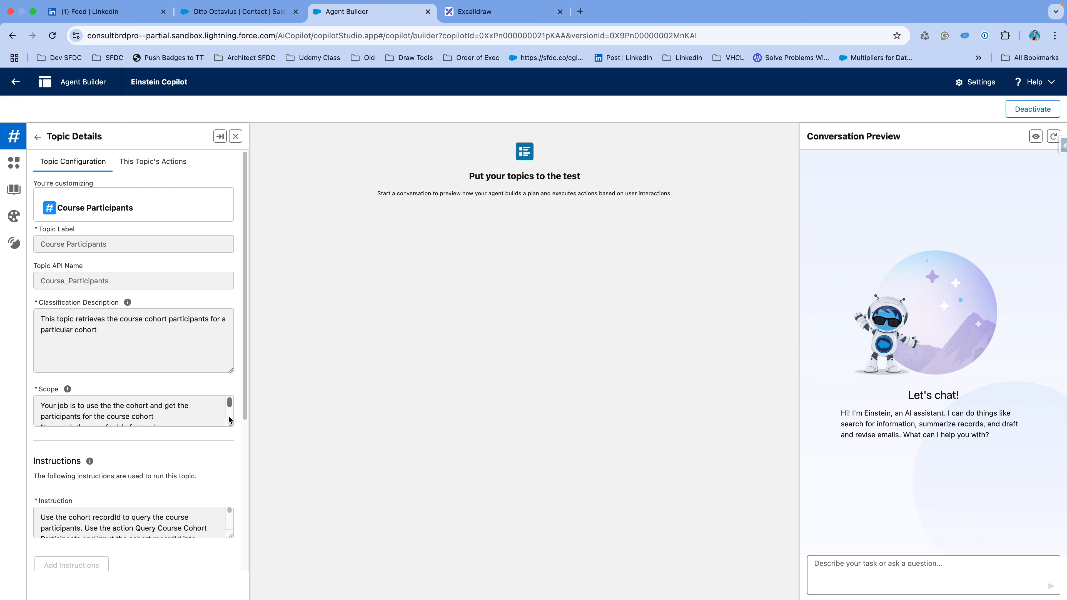
left_click_drag(229, 423, 227, 458)
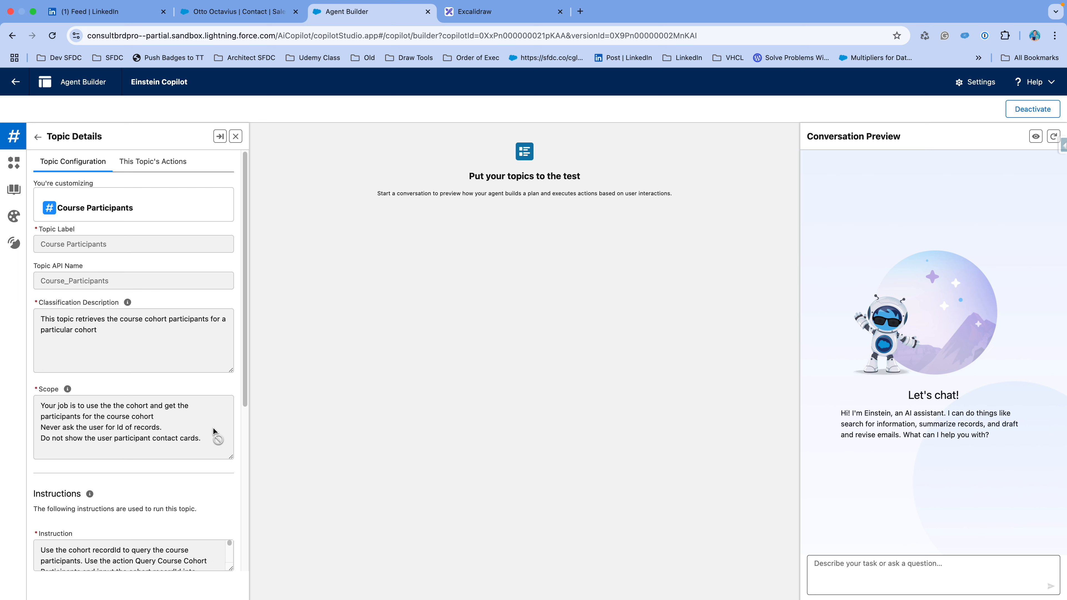
scroll(212, 426, "down", 1)
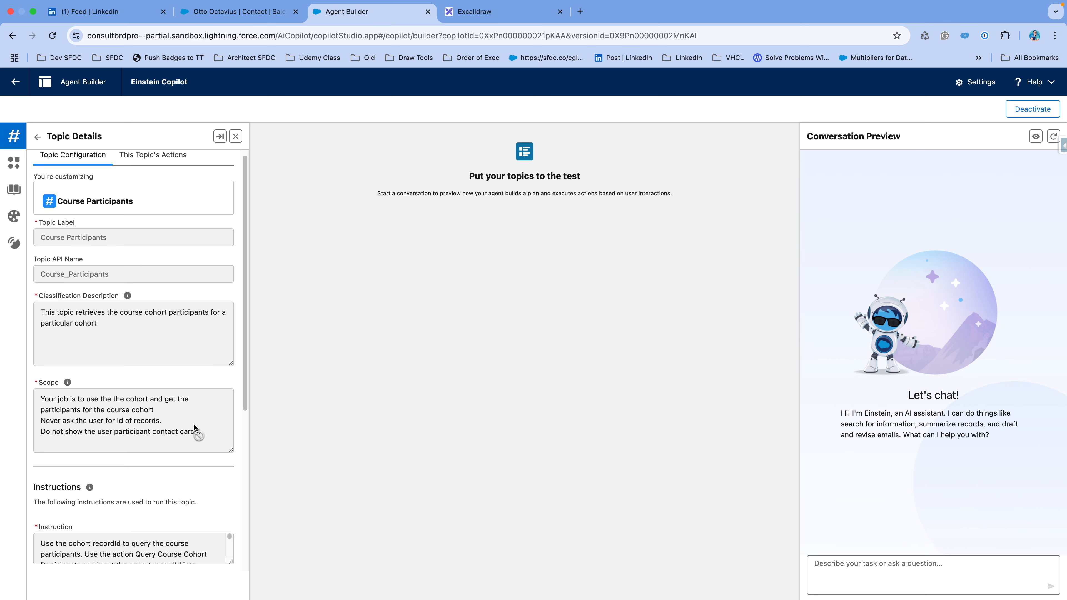
scroll(193, 423, "down", 10)
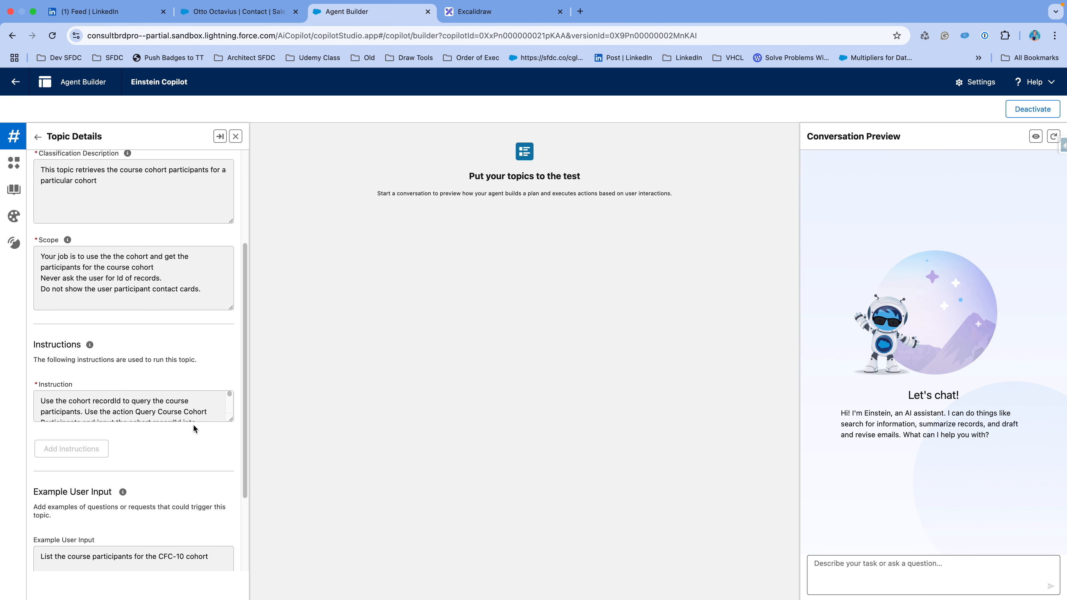
left_click_drag(227, 373, 226, 525)
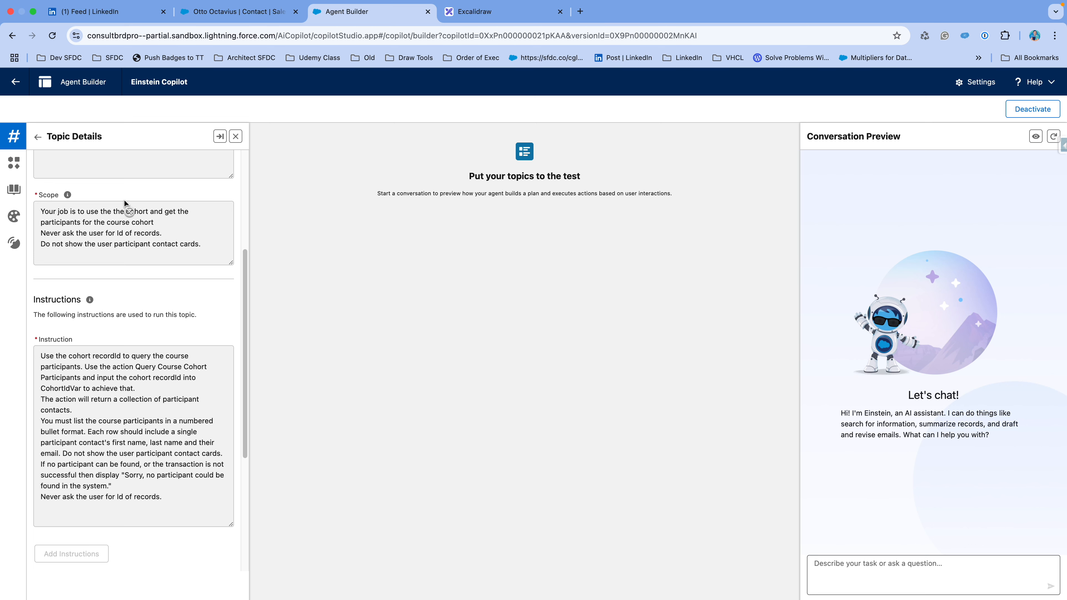
Reopen the Course Participants topic, view its assigned actions and look briefly at the Summarize Record action's details.
left_click(38, 138)
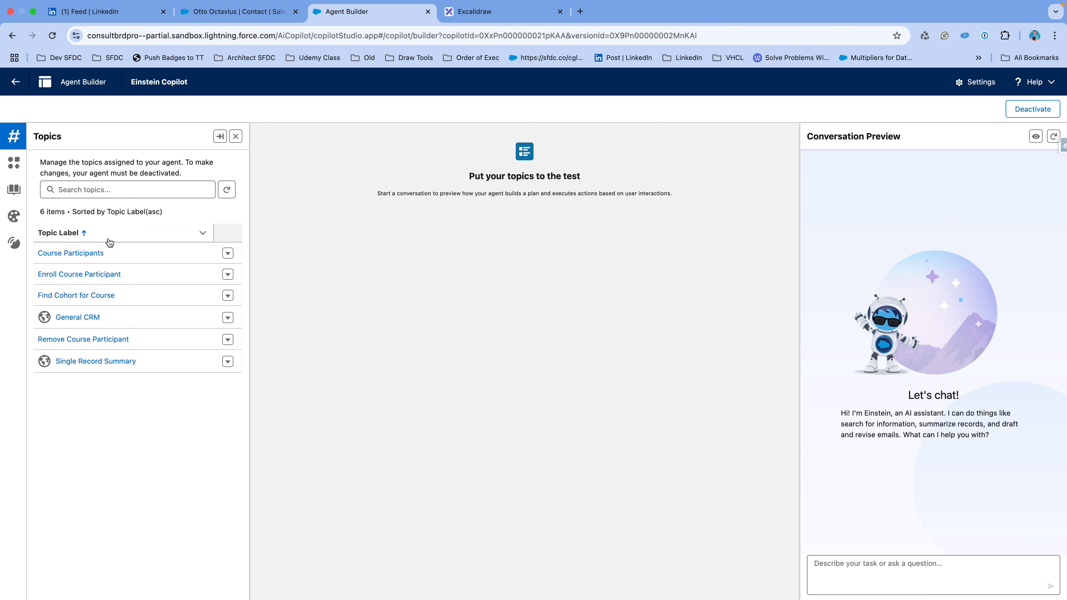
left_click(92, 254)
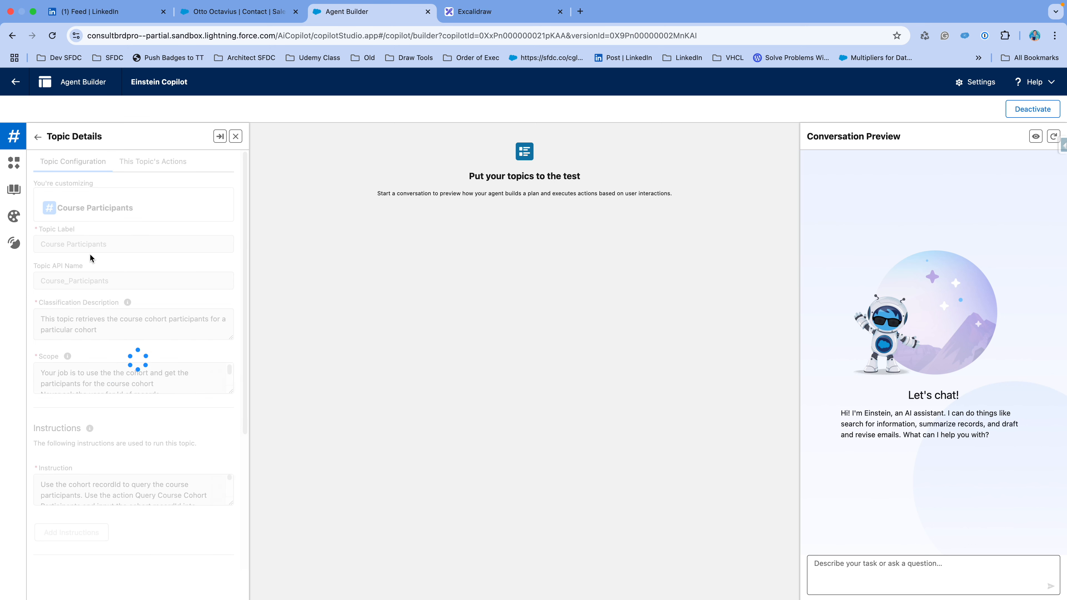
left_click(154, 169)
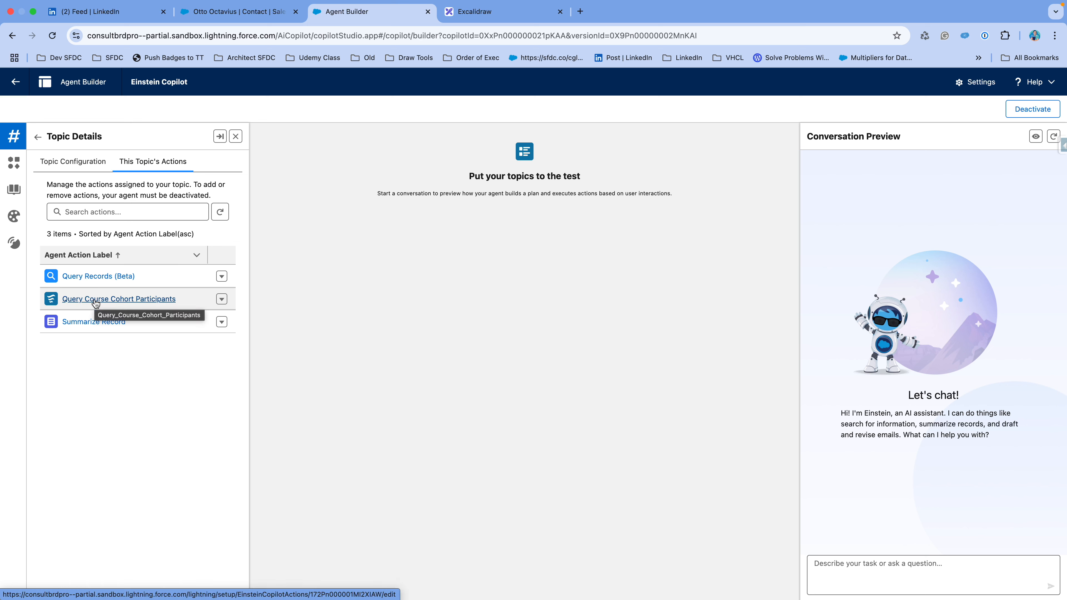
left_click(100, 323)
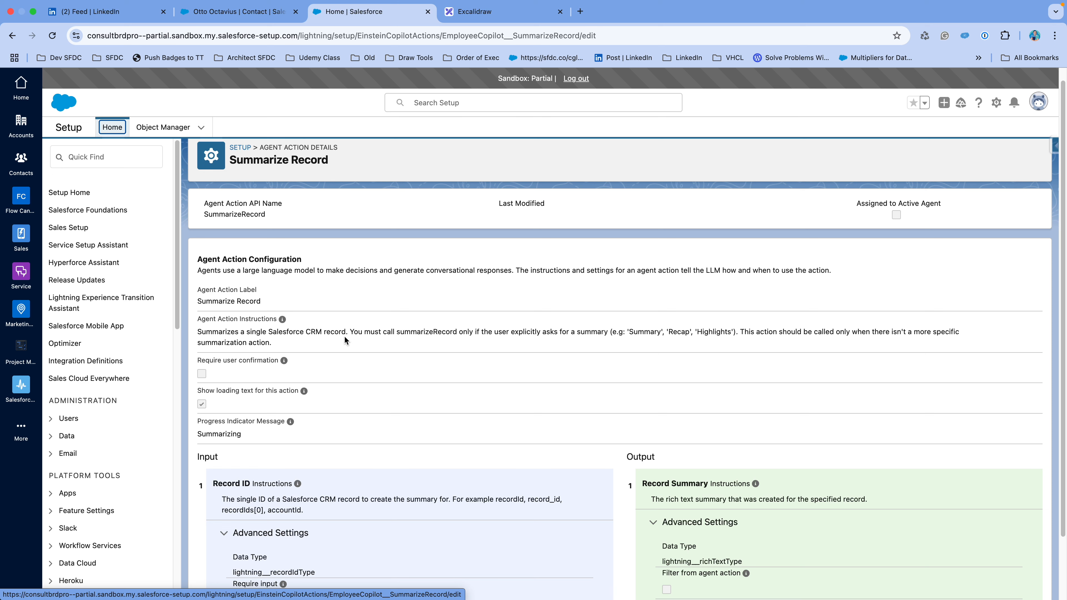
key("super+bracketleft")
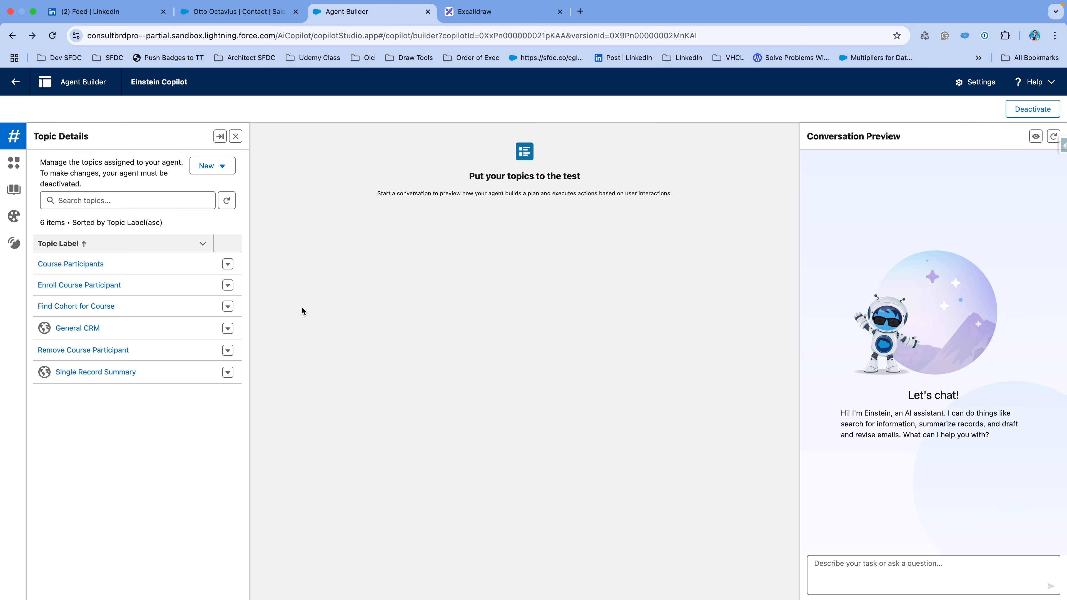
Open the Course Participants topic's Query Course Cohort Participants action and examine its instructions, inputs and output.
left_click(81, 264)
left_click(174, 162)
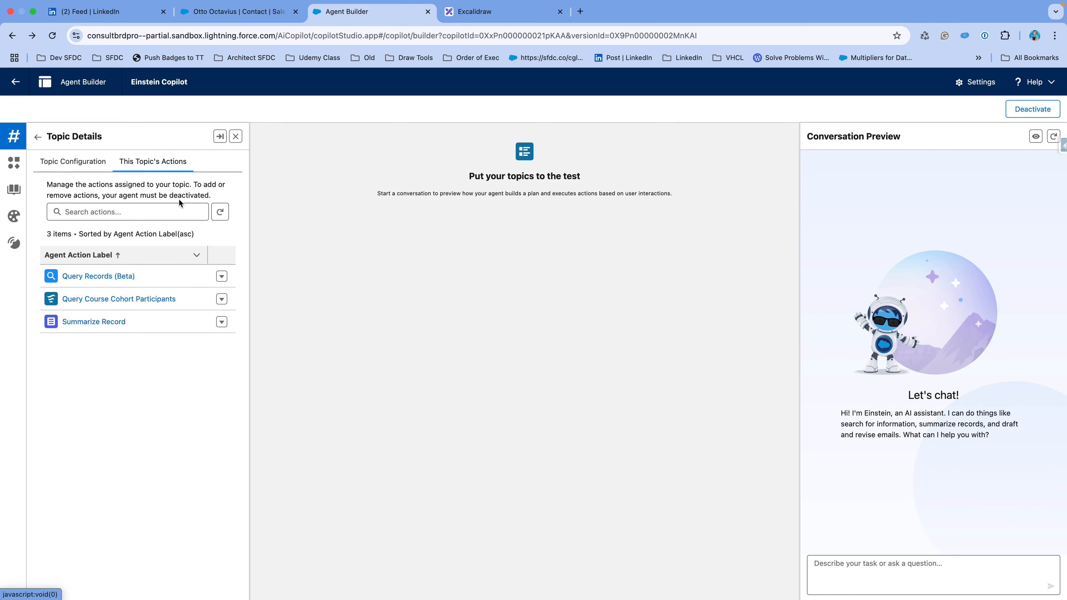
left_click(112, 300)
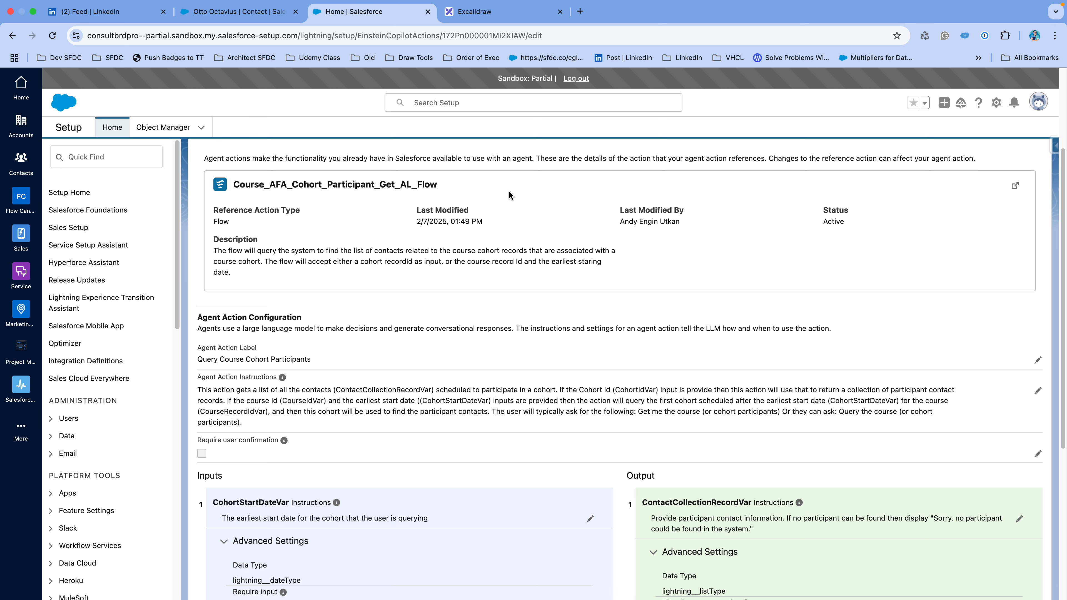
scroll(508, 194, "down", 1)
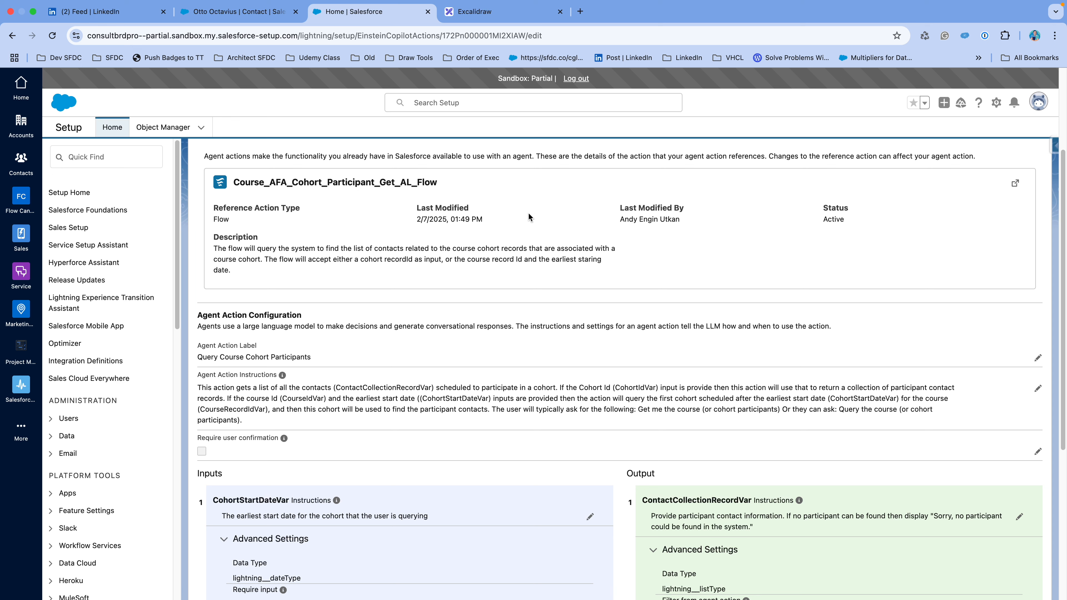
scroll(538, 215, "down", 7)
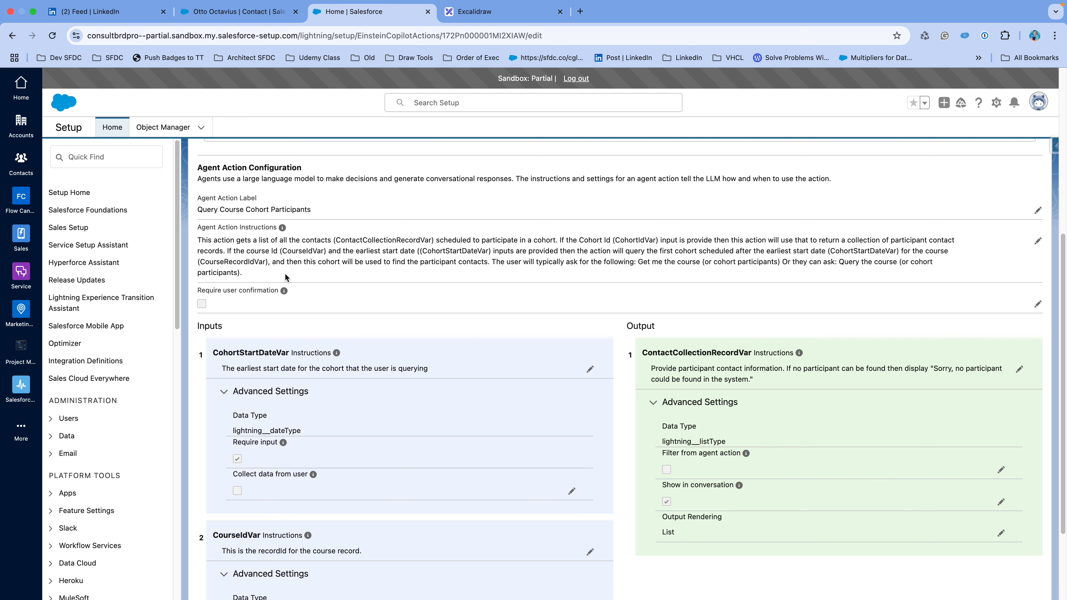
scroll(306, 281, "down", 5)
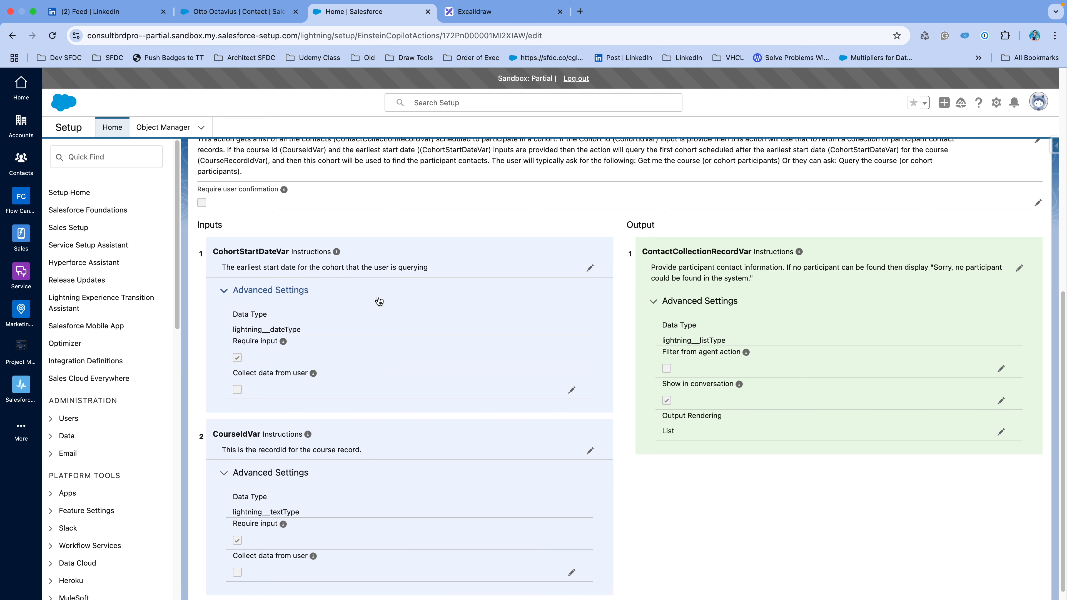
scroll(379, 301, "down", 1)
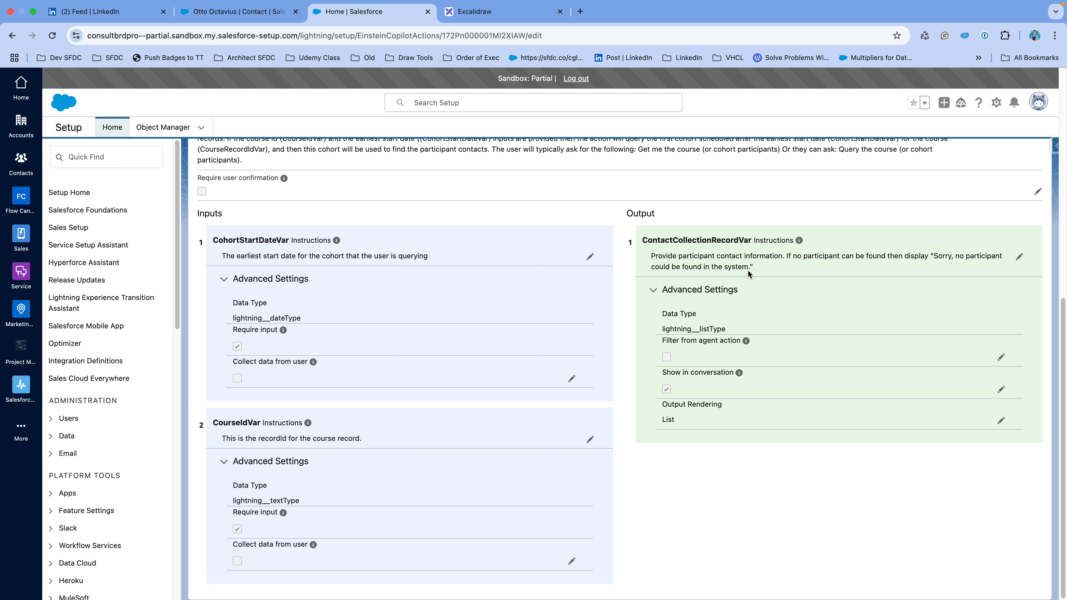
Review the action's reference flow and description again, comparing them with the agent action instructions and the input and output settings.
scroll(731, 282, "up", 3)
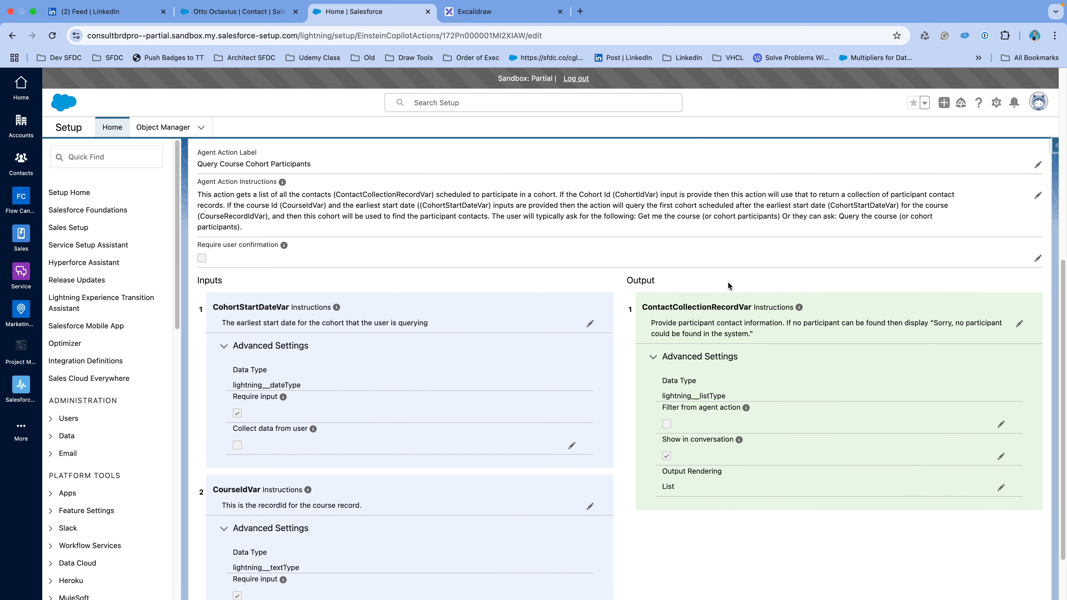
scroll(729, 285, "up", 1)
scroll(727, 285, "up", 4)
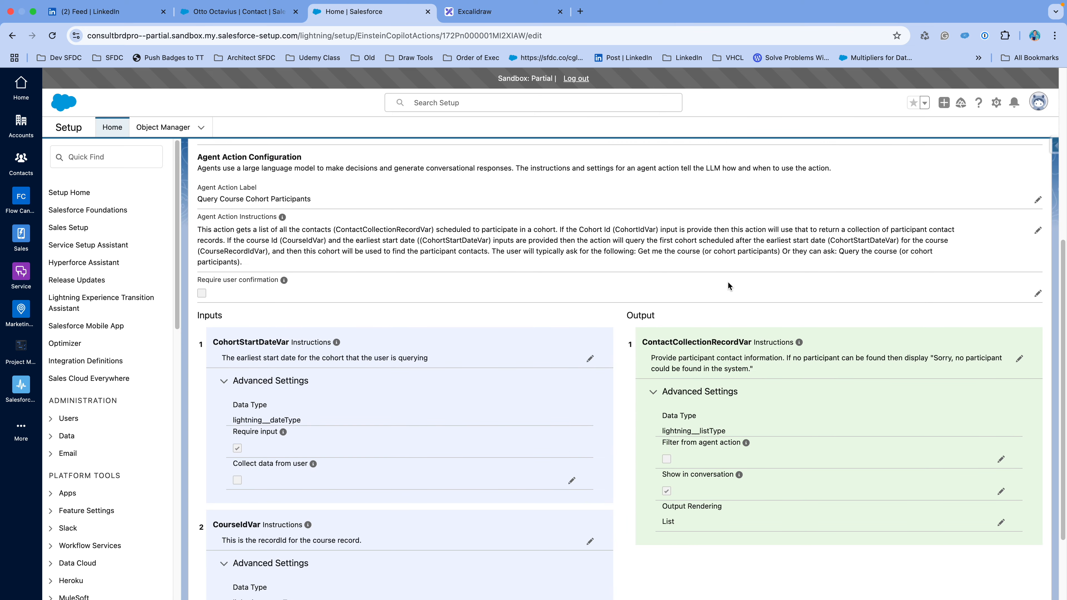
scroll(728, 285, "up", 8)
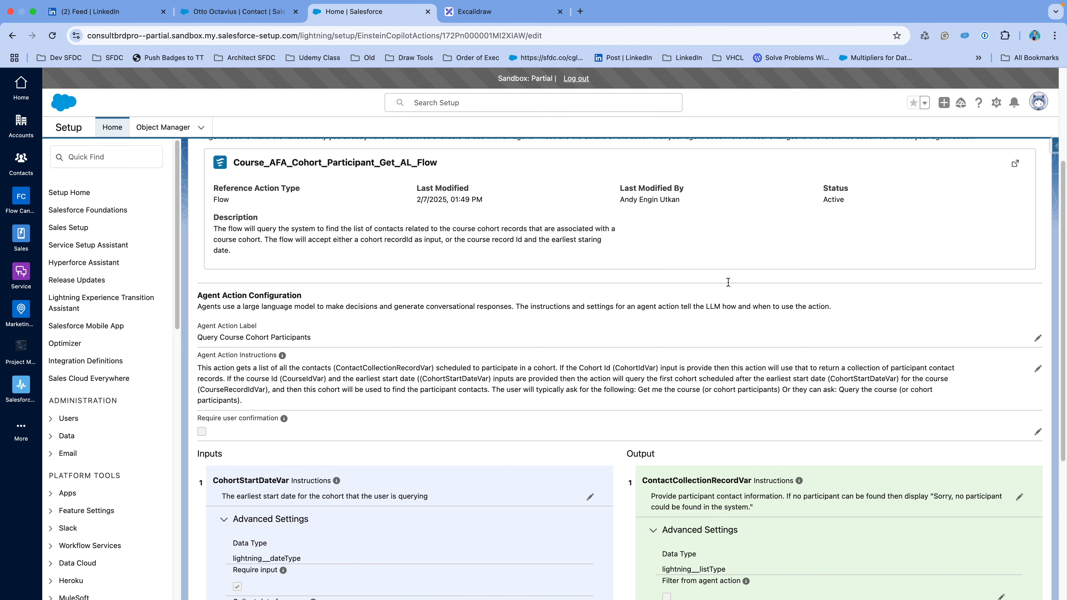
scroll(728, 285, "up", 5)
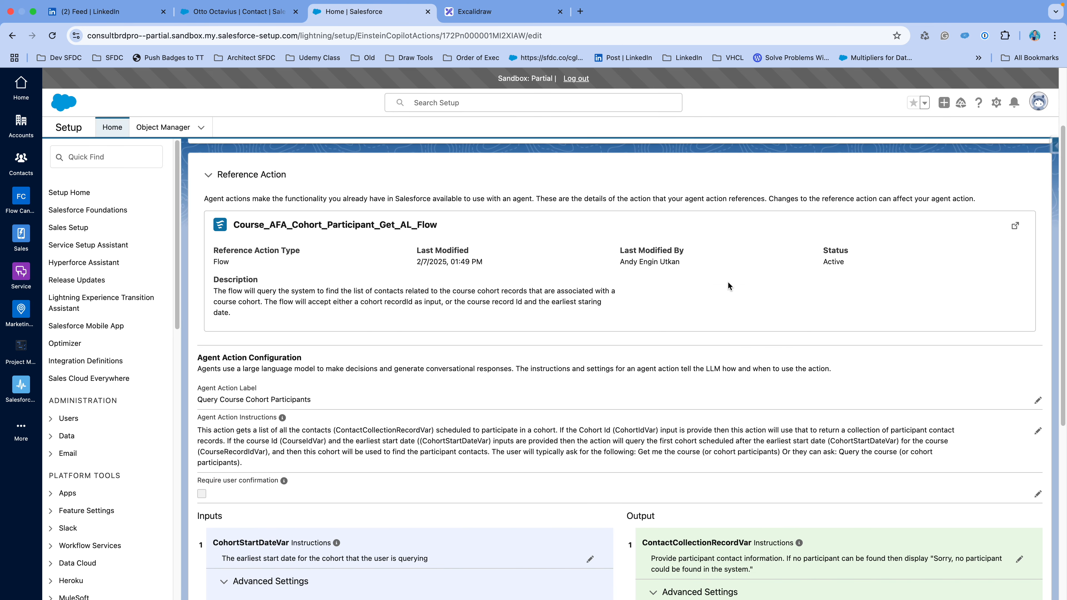
scroll(727, 285, "up", 1)
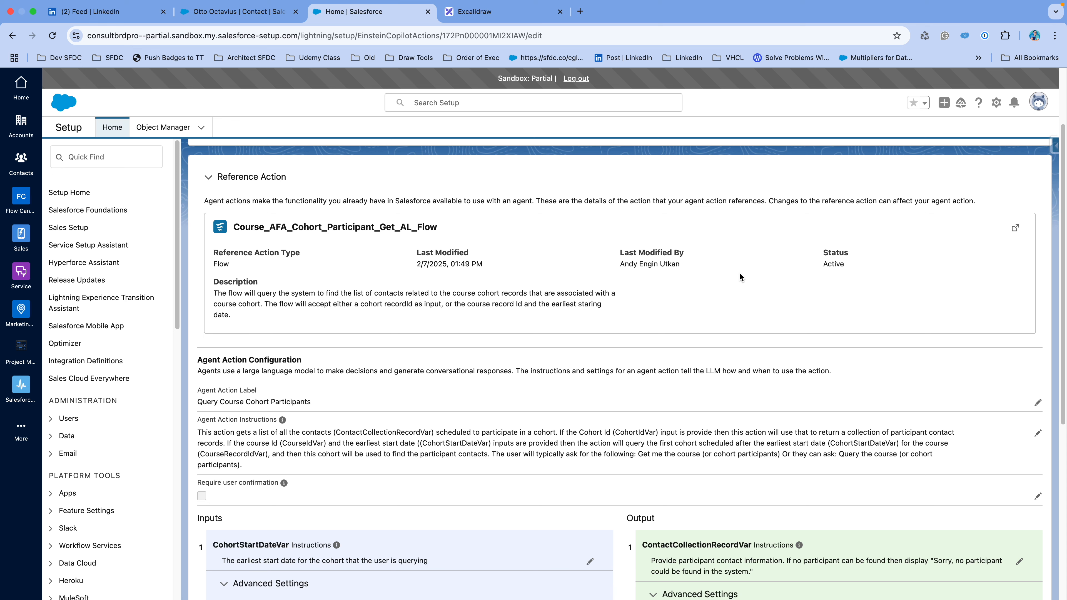
scroll(739, 274, "down", 1)
scroll(739, 276, "down", 1)
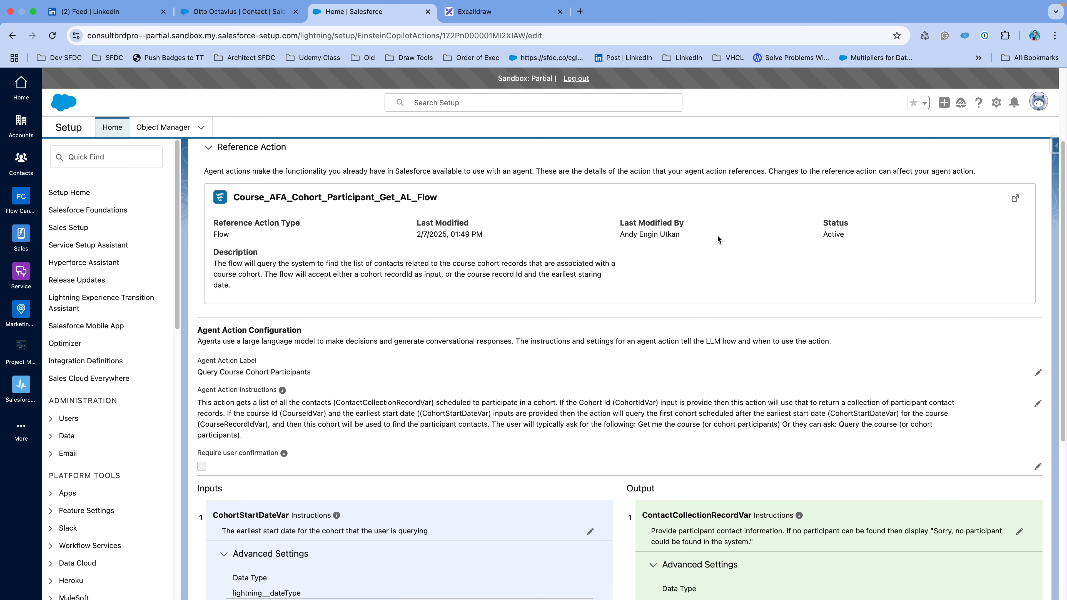
scroll(688, 252, "down", 3)
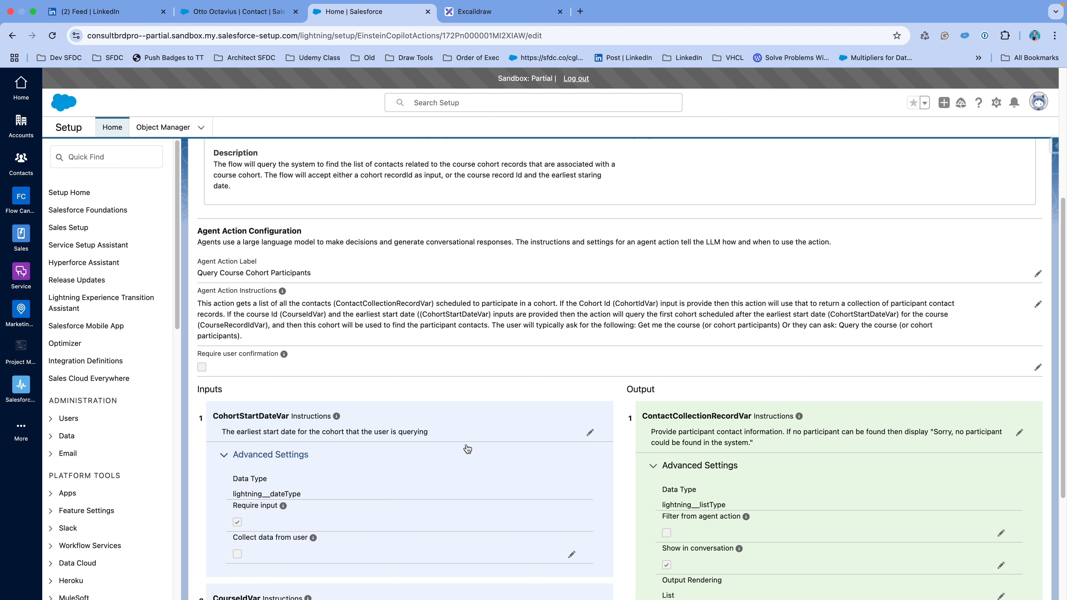
scroll(467, 448, "down", 4)
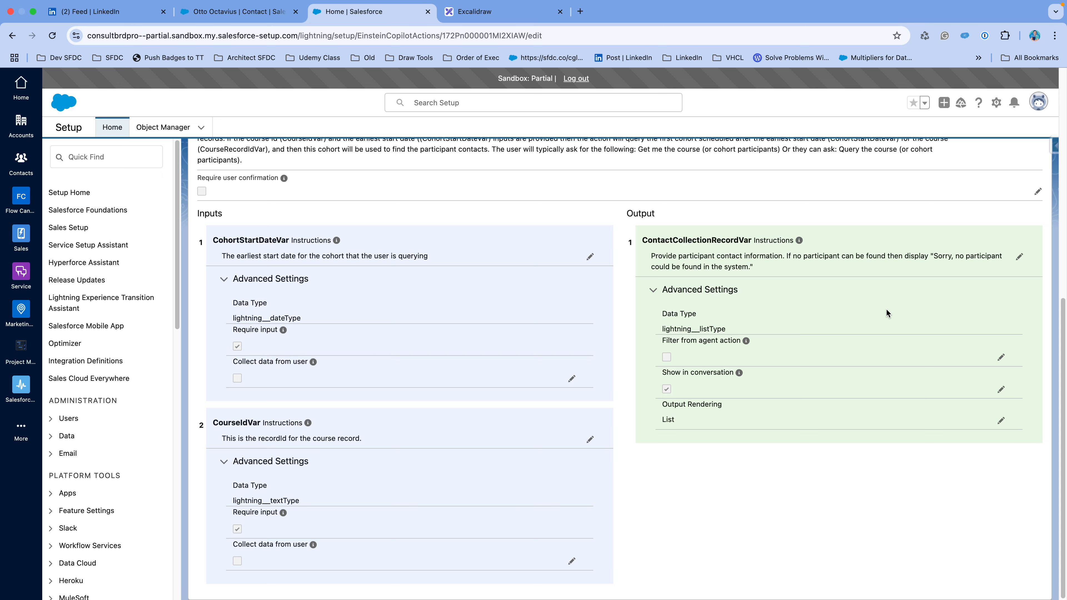
scroll(885, 309, "up", 5)
scroll(420, 437, "down", 1)
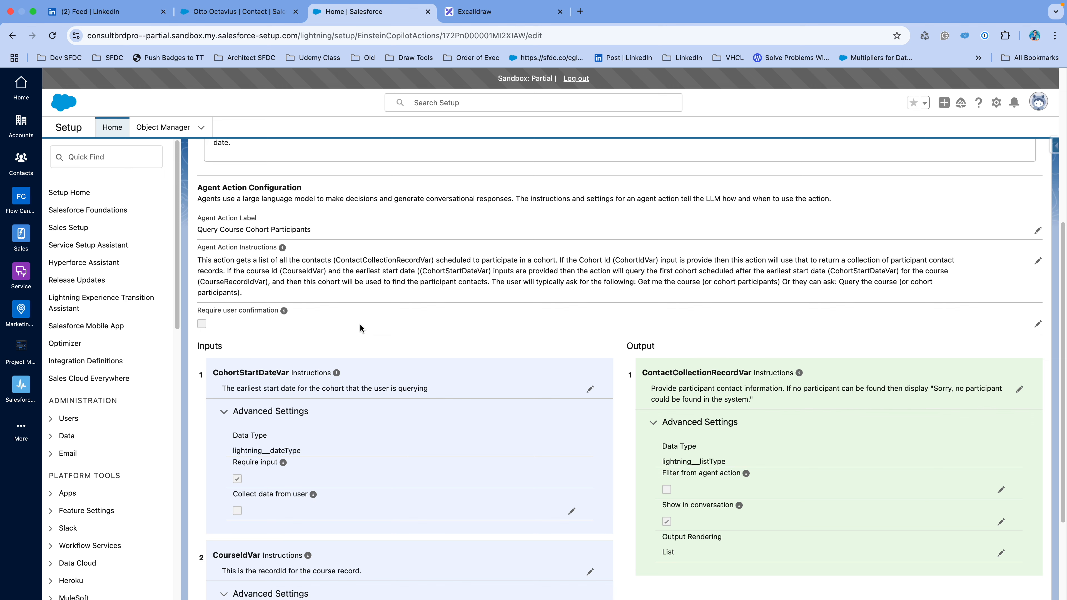
scroll(360, 328, "up", 10)
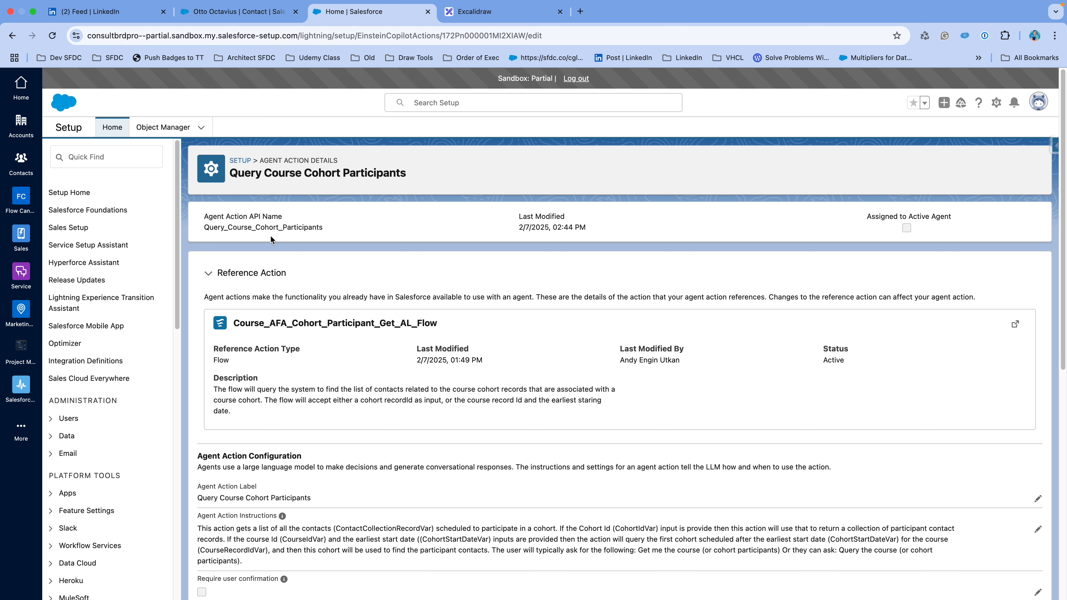
Return to Agent Builder and deactivate the Einstein Copilot agent.
left_click(12, 36)
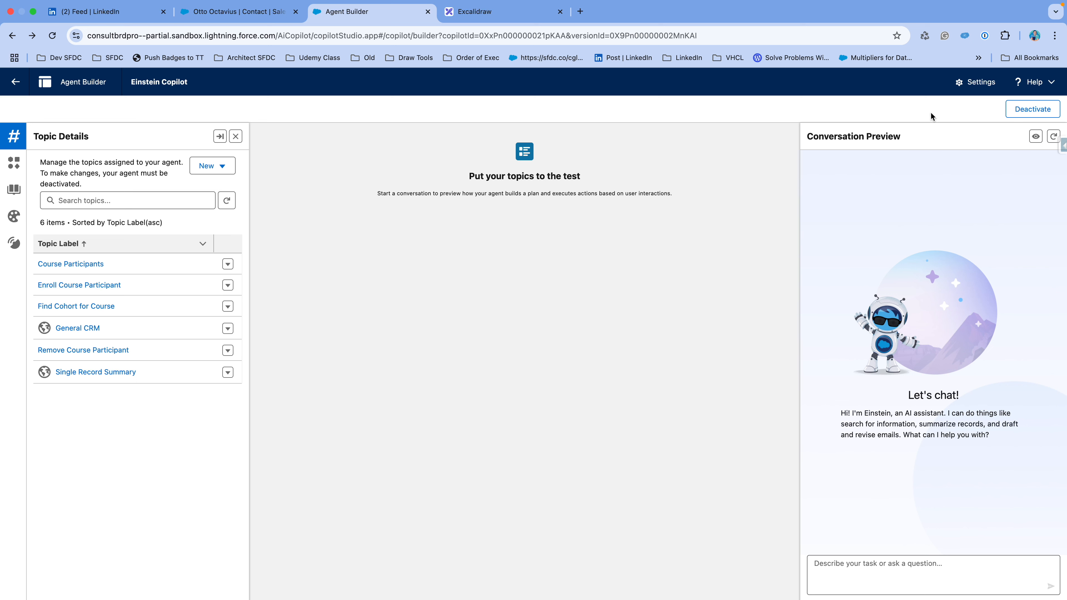
left_click(1037, 109)
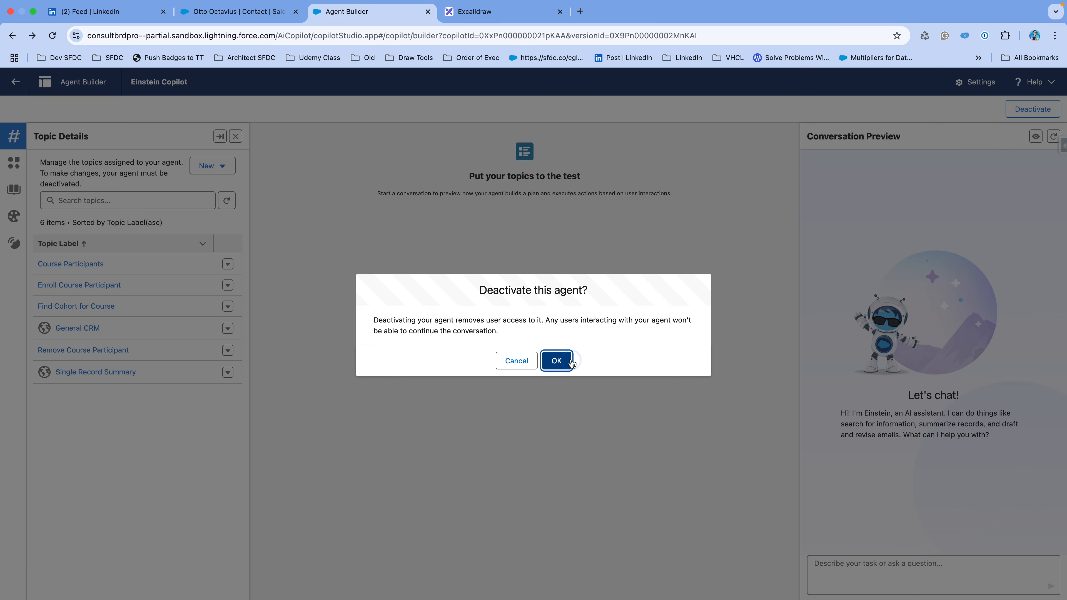
left_click(557, 360)
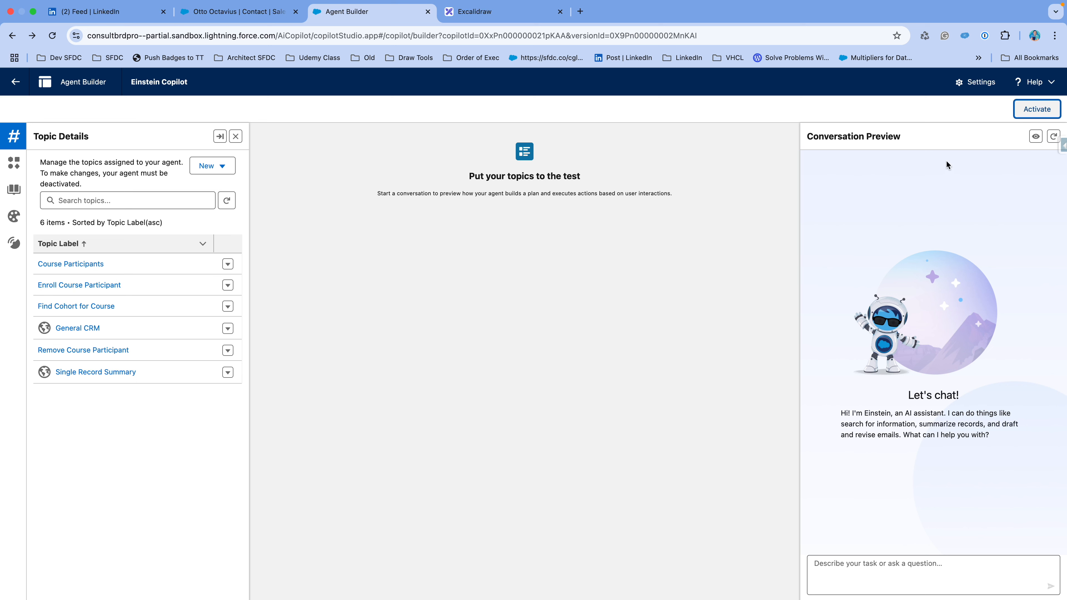
Reset the conversation preview and ask the agent "Do you see a Complete Flow Course cohort starting right after 02/01/2025?".
left_click(1053, 137)
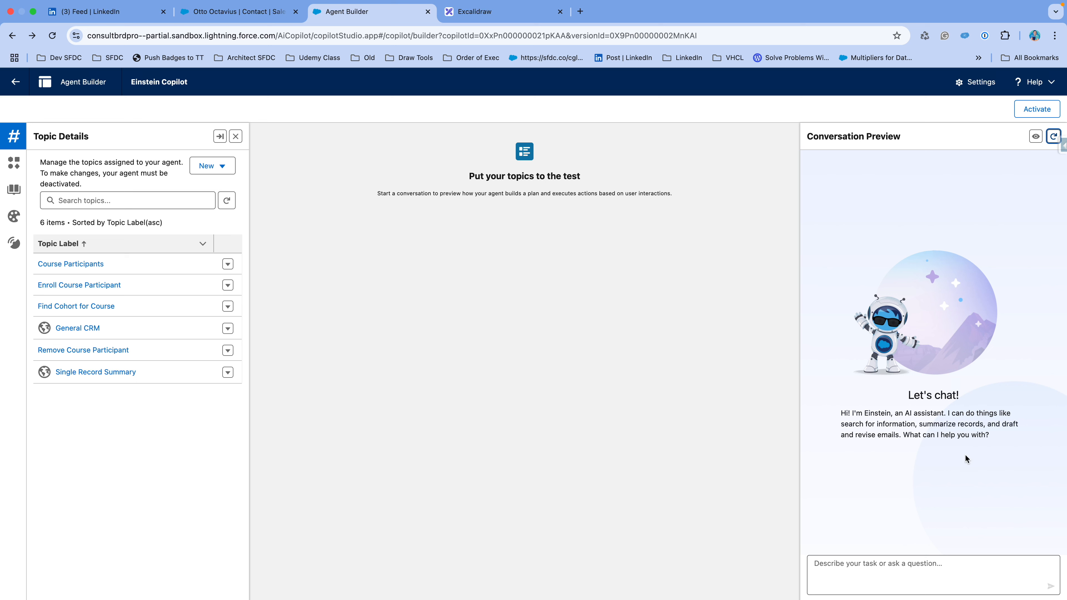
left_click(885, 562)
type("Do you see a ")
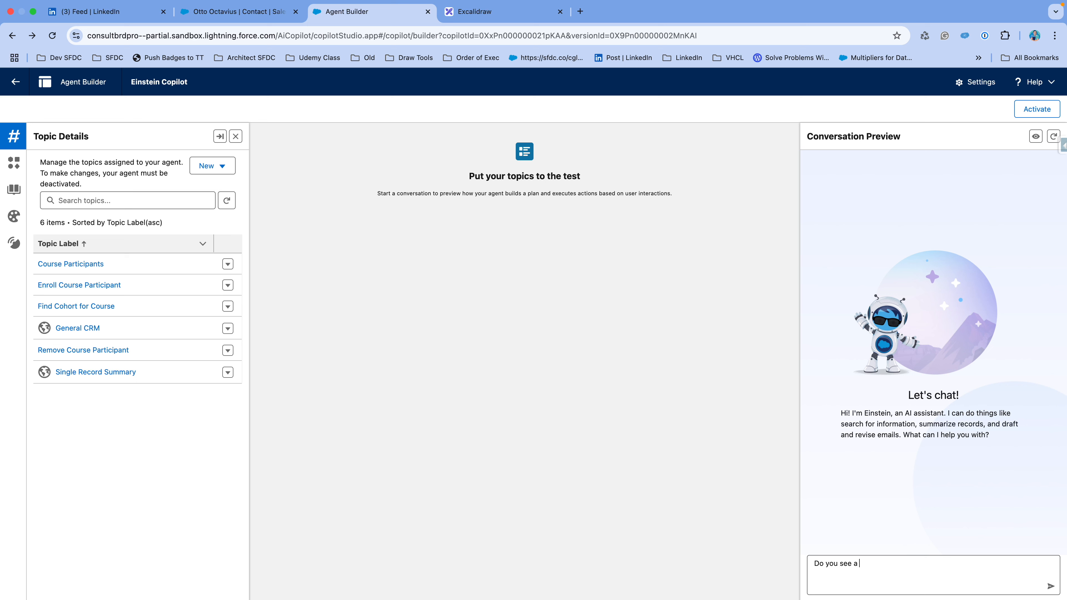
type("Complete Flow Course cohort starting right")
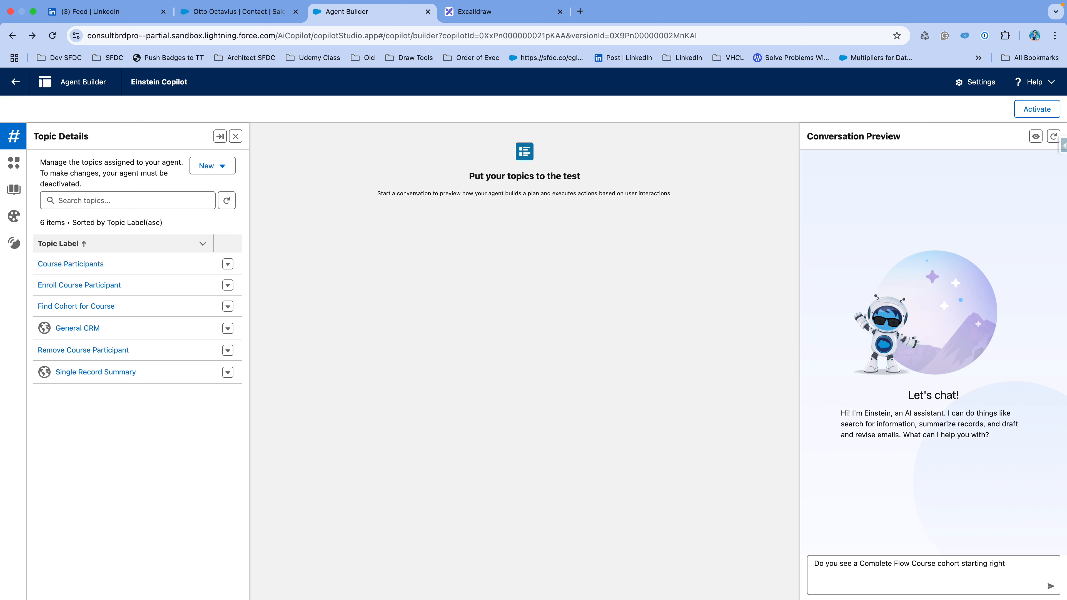
type(" after 02/01/2025?")
key("Return")
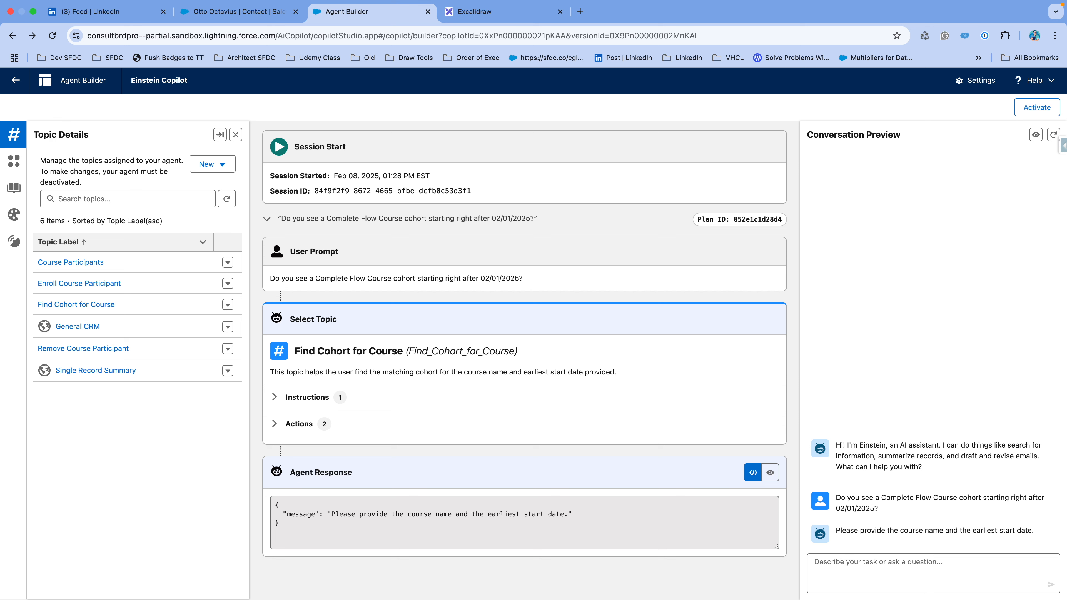
Reply to the agent with "Course name is Complete Flow Course and the start date can be as early as 02/01/2025.".
type("Course name is Complete")
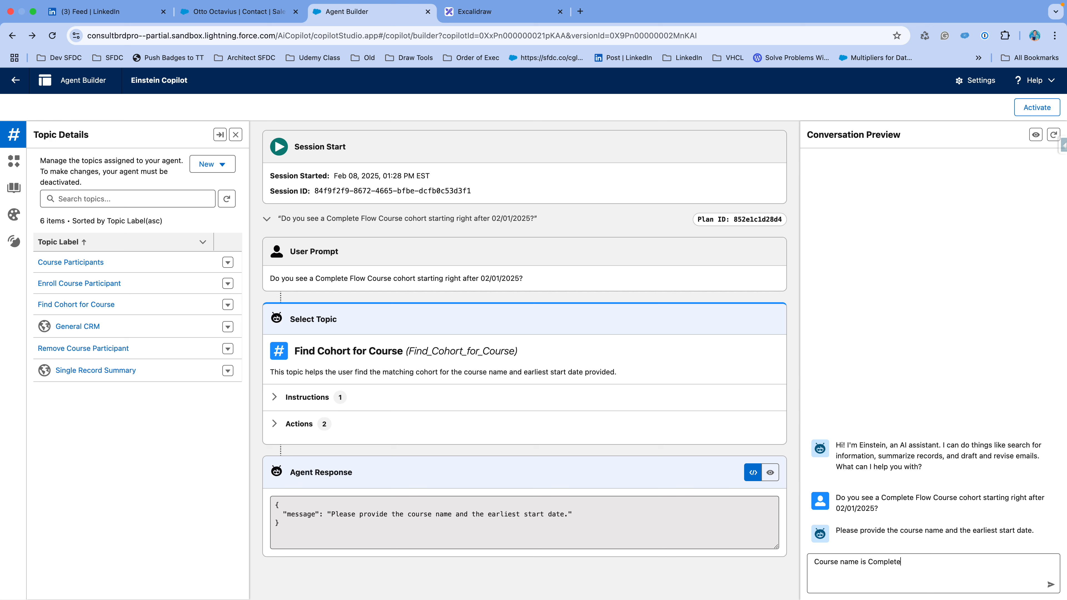
type(" Flow Course and the startr")
key("BackSpace")
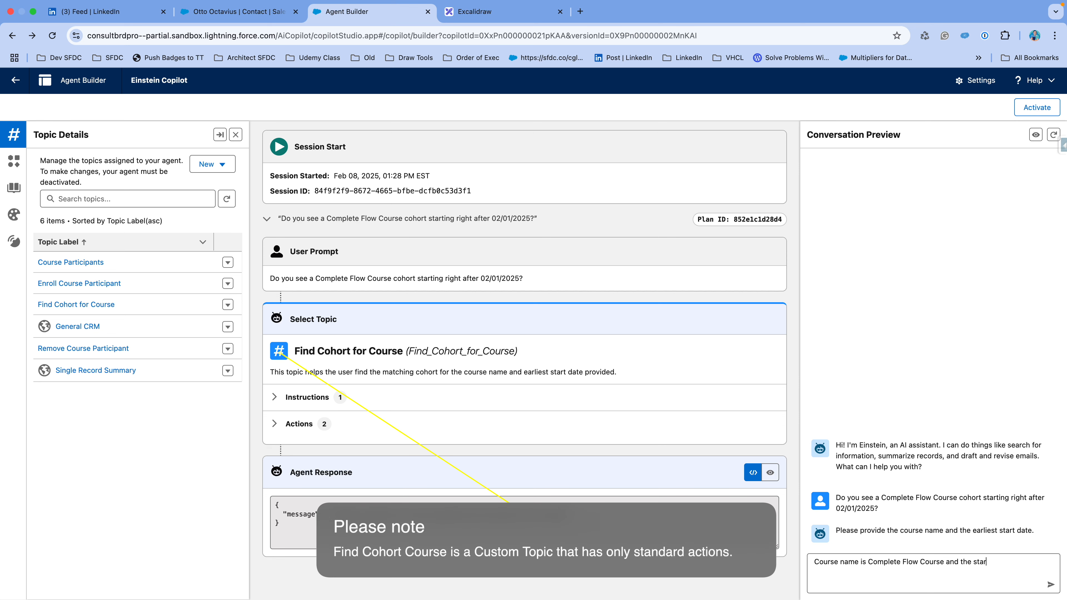
type("date can be as ea")
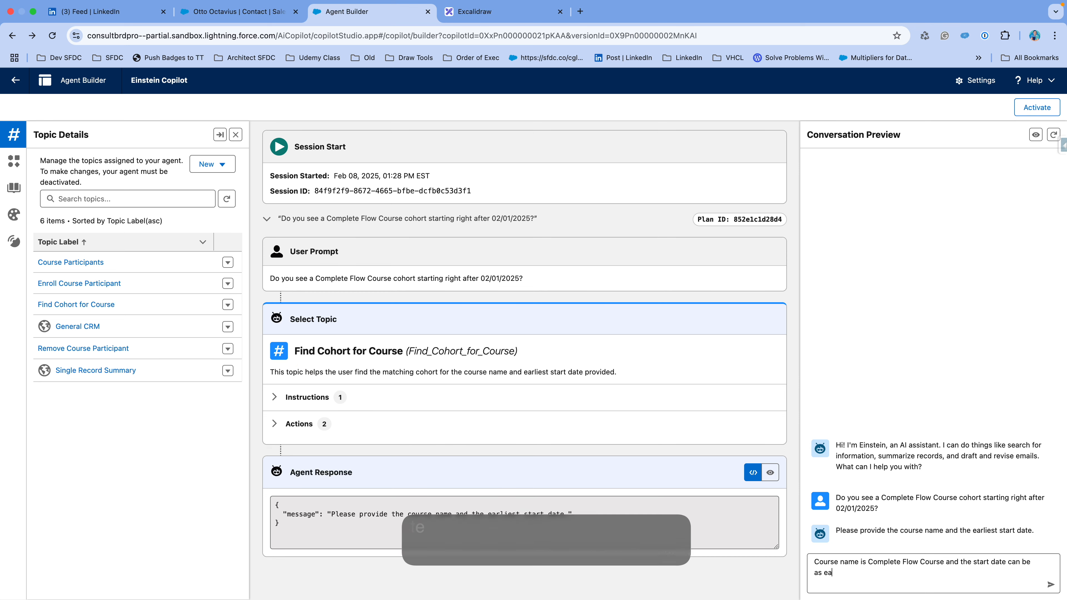
type("rly as 02")
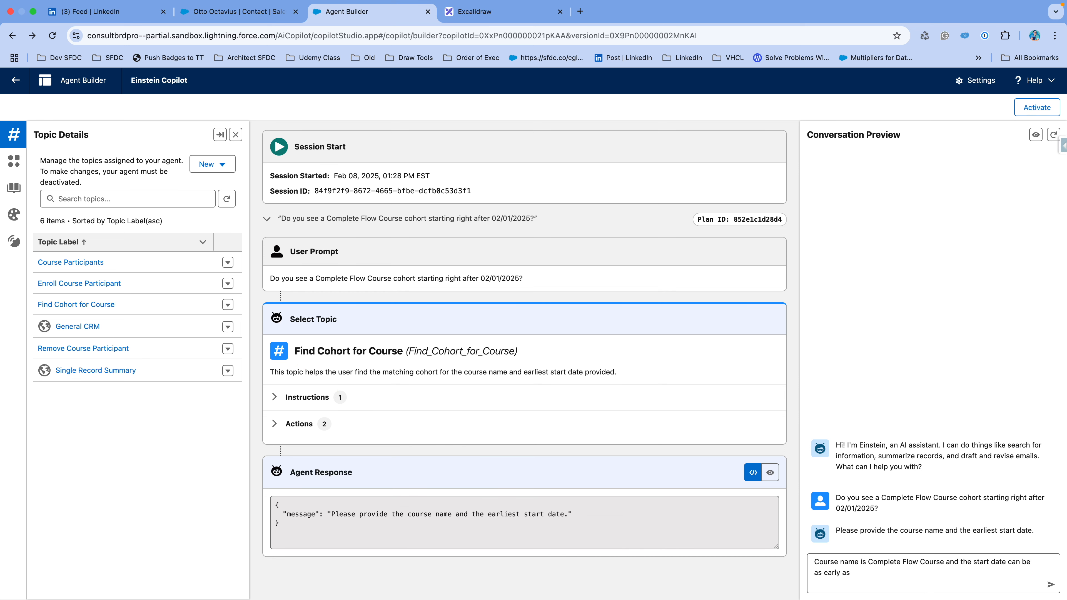
type("/01/2025")
type(".")
key("Return")
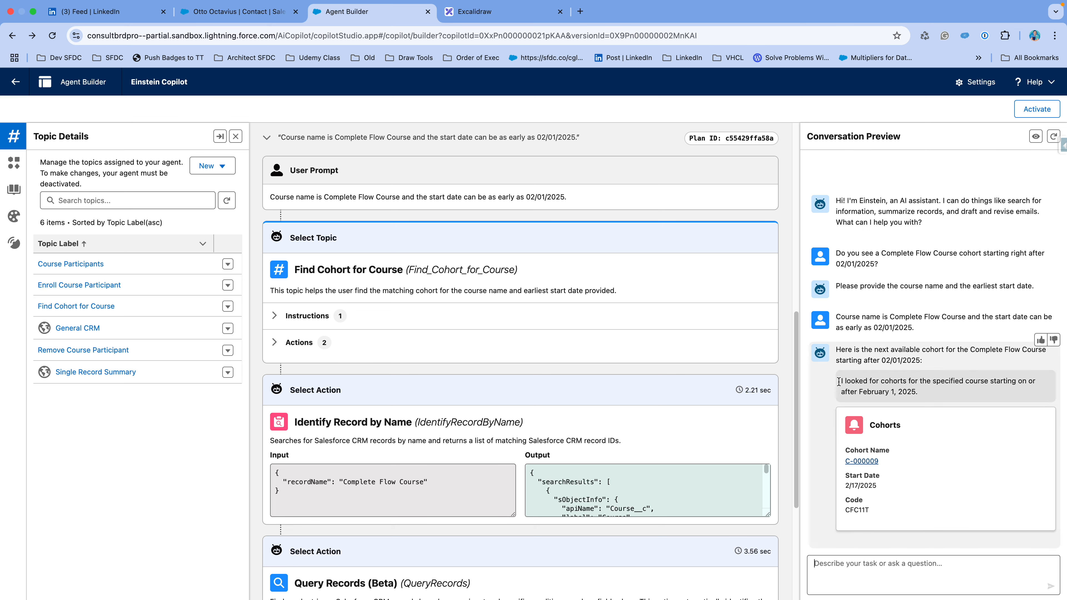
Review the first prompt's plan trace and expand the actions under its selected Find Cohort for Course topic.
left_click_drag(796, 364, 797, 172)
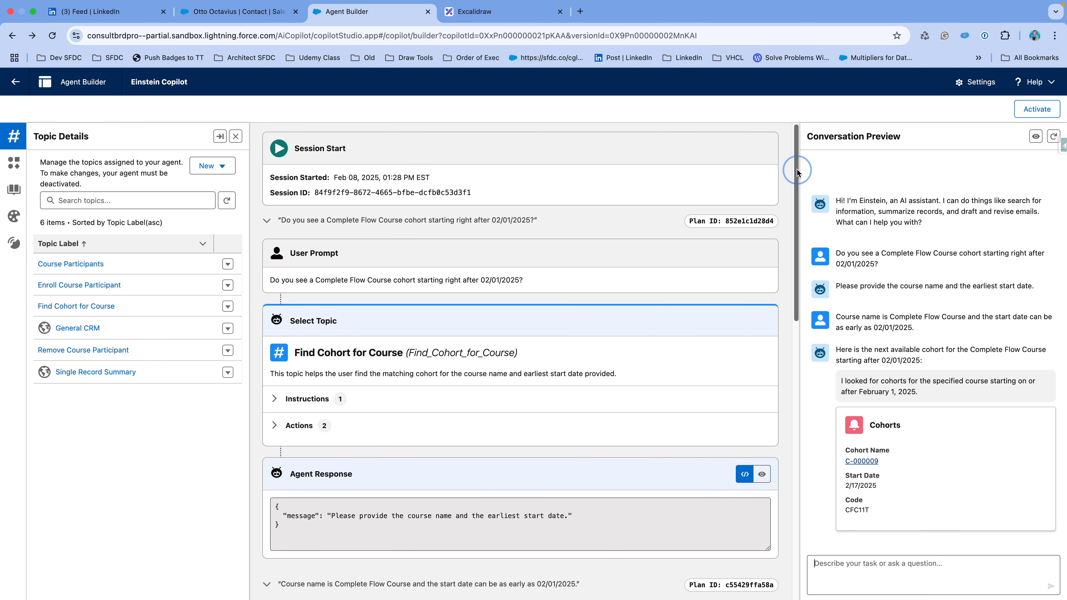
left_click_drag(797, 172, 793, 232)
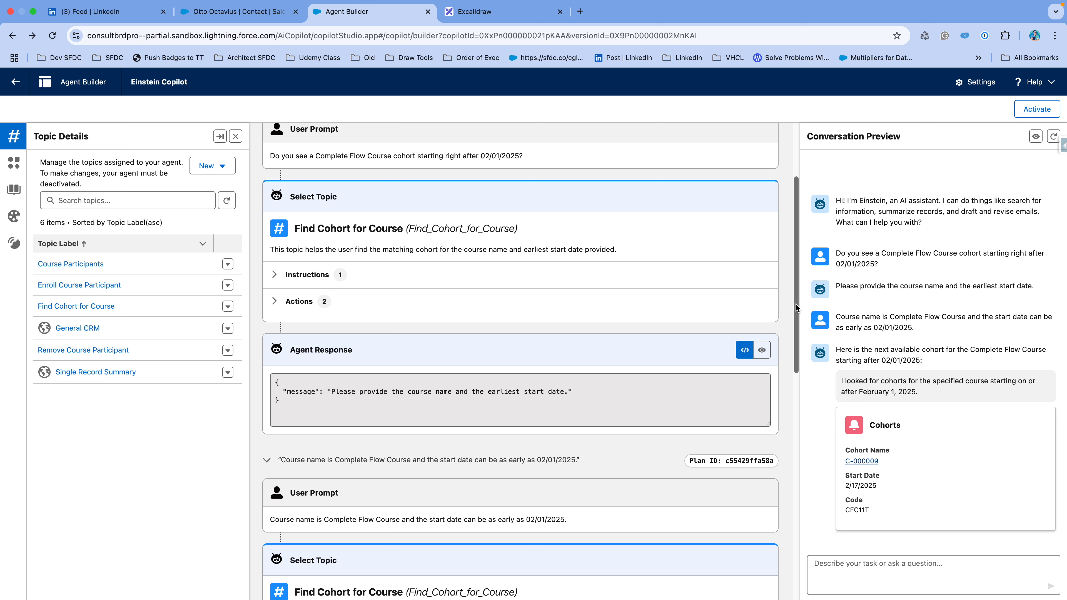
left_click_drag(797, 306, 796, 307)
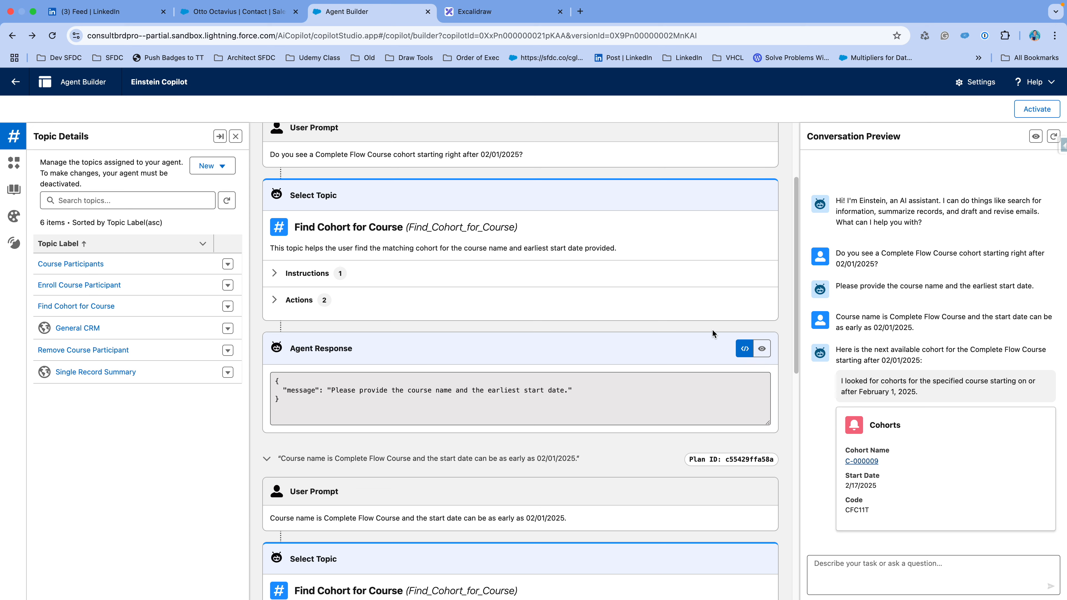
left_click_drag(796, 301, 796, 313)
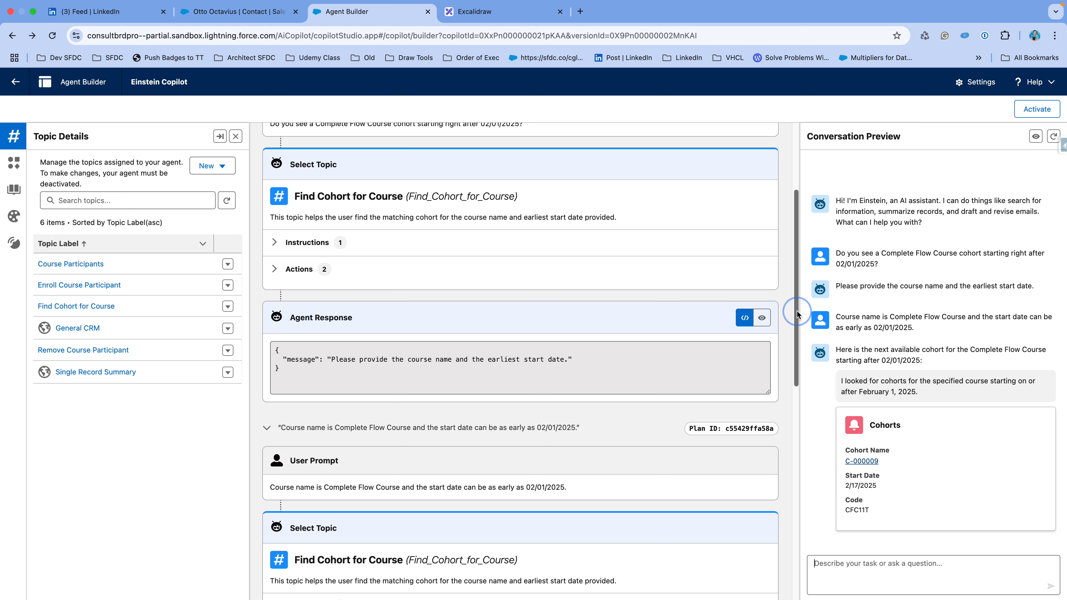
left_click_drag(796, 312, 797, 336)
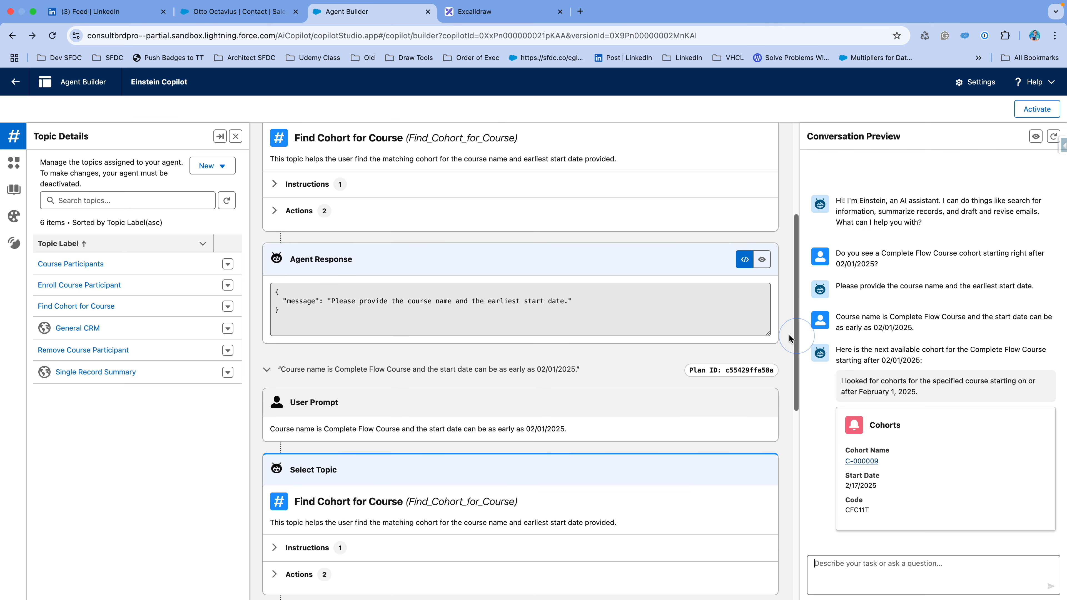
left_click(274, 211)
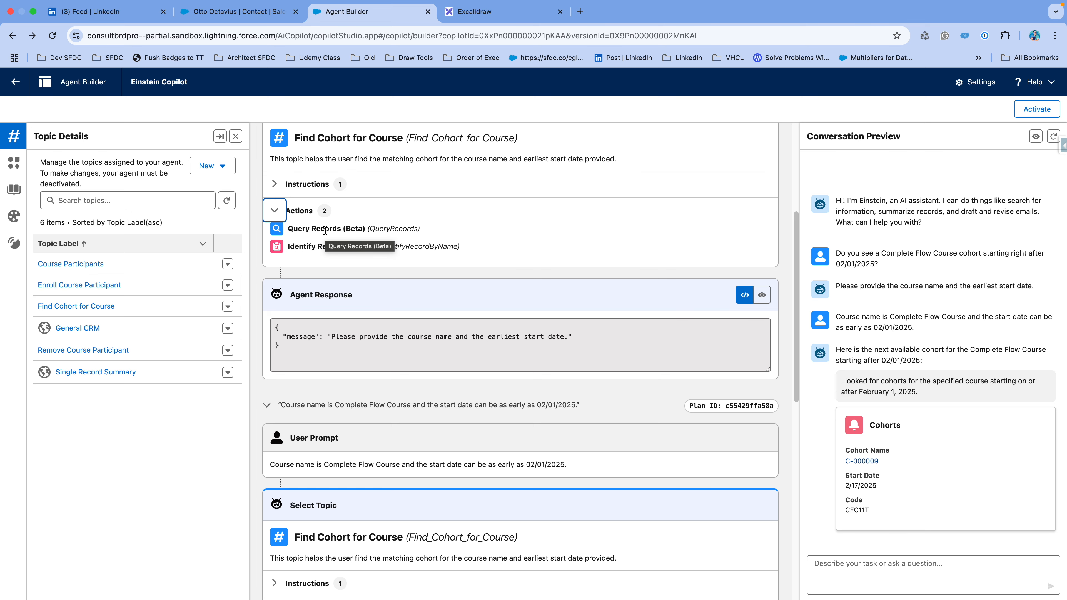
scroll(573, 263, "down", 4)
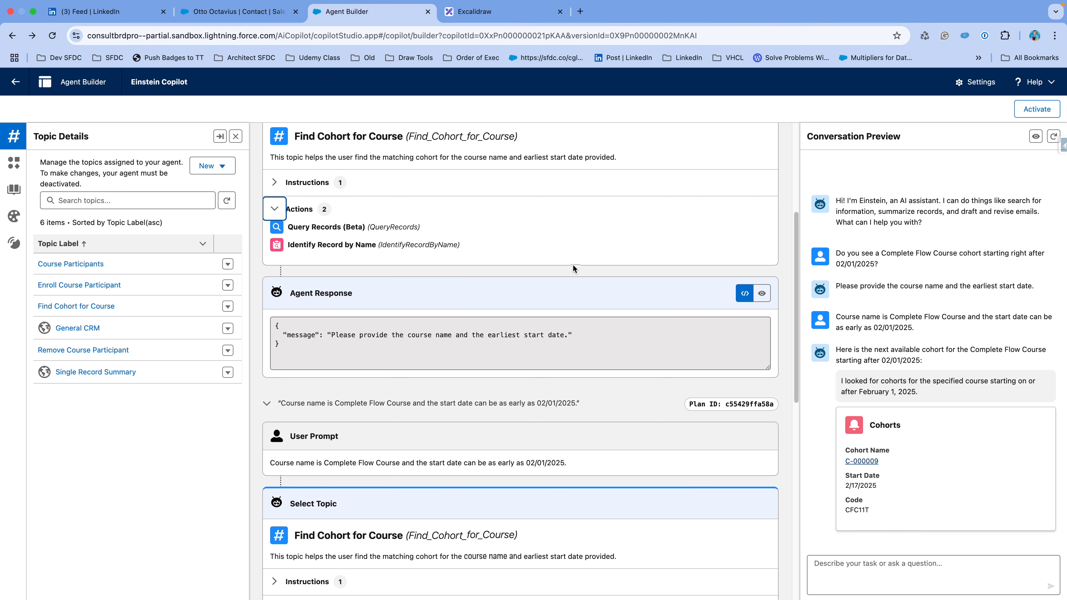
Expand the topic's actions in the second prompt's plan and examine the Identify Record by Name and Query Records (Beta) inputs and outputs.
scroll(573, 265, "down", 5)
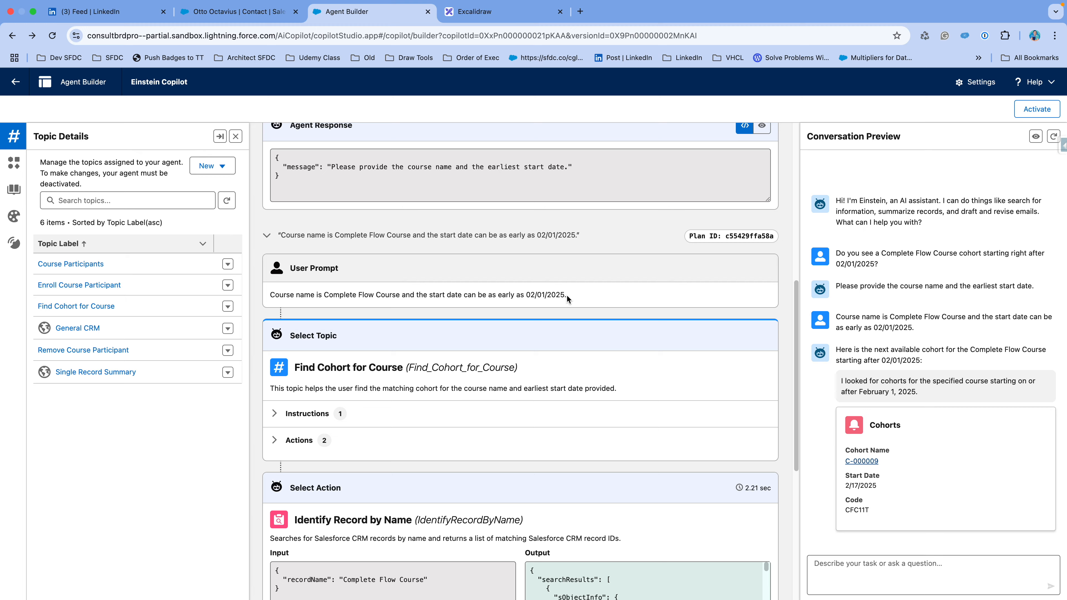
scroll(567, 299, "down", 4)
left_click(271, 369)
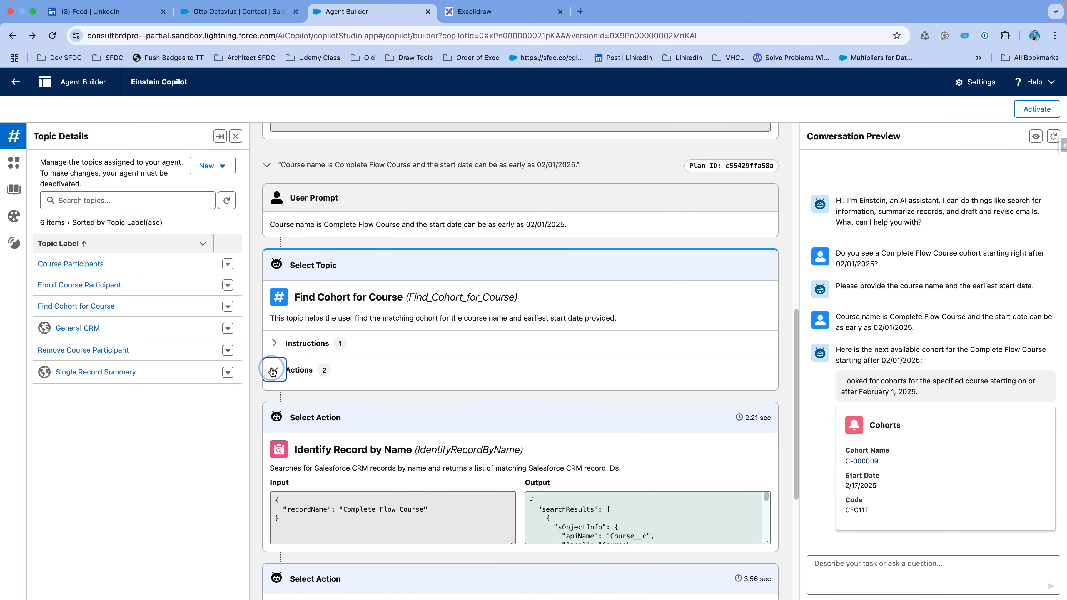
scroll(520, 372, "down", 6)
scroll(520, 371, "down", 4)
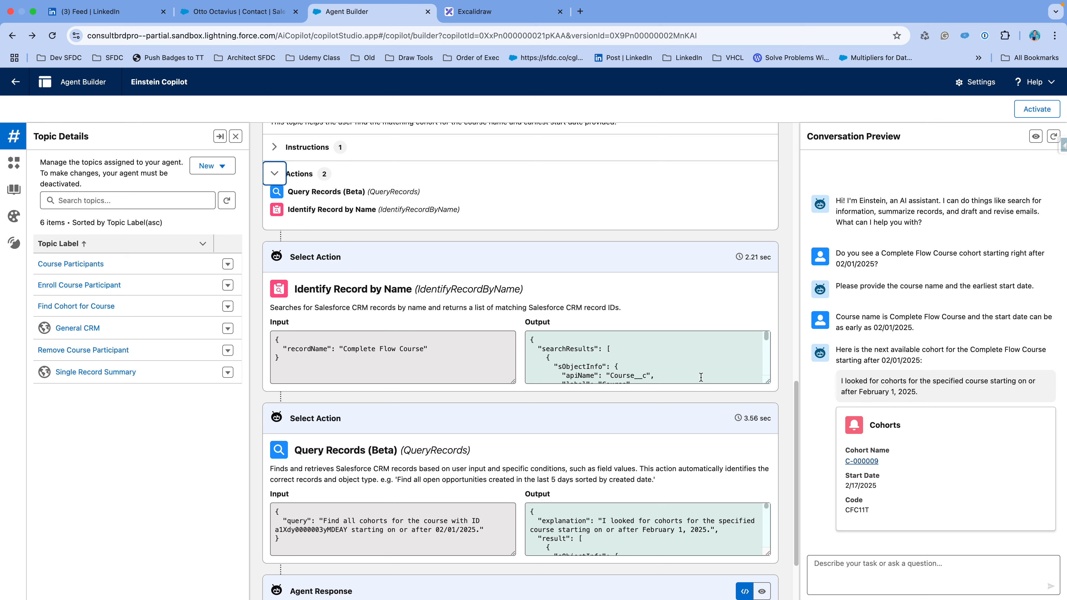
left_click_drag(766, 339, 768, 372)
scroll(688, 311, "down", 3)
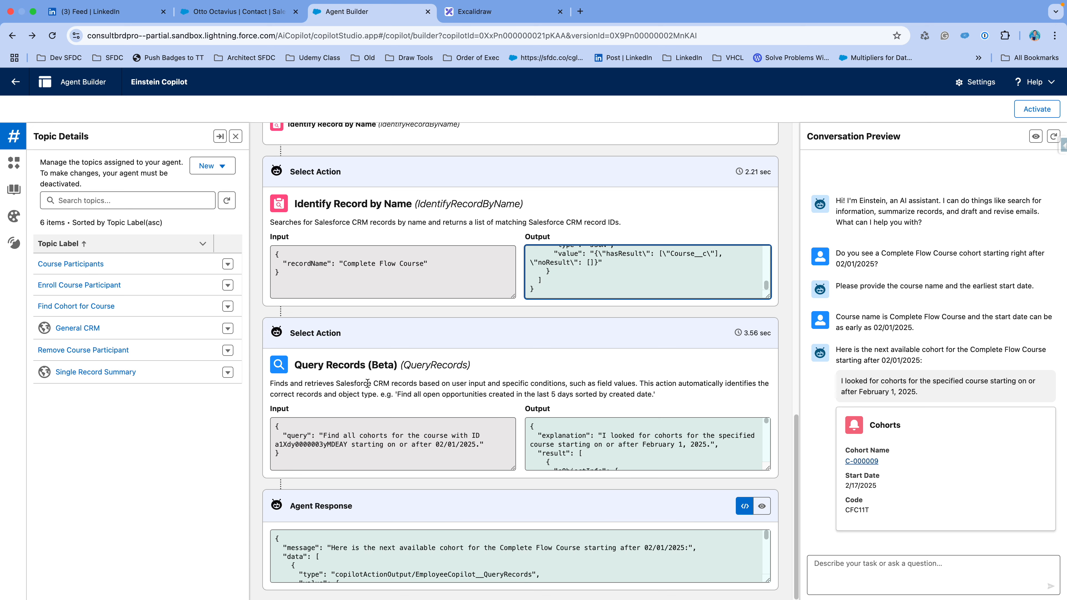
scroll(728, 455, "down", 2)
scroll(727, 456, "down", 2)
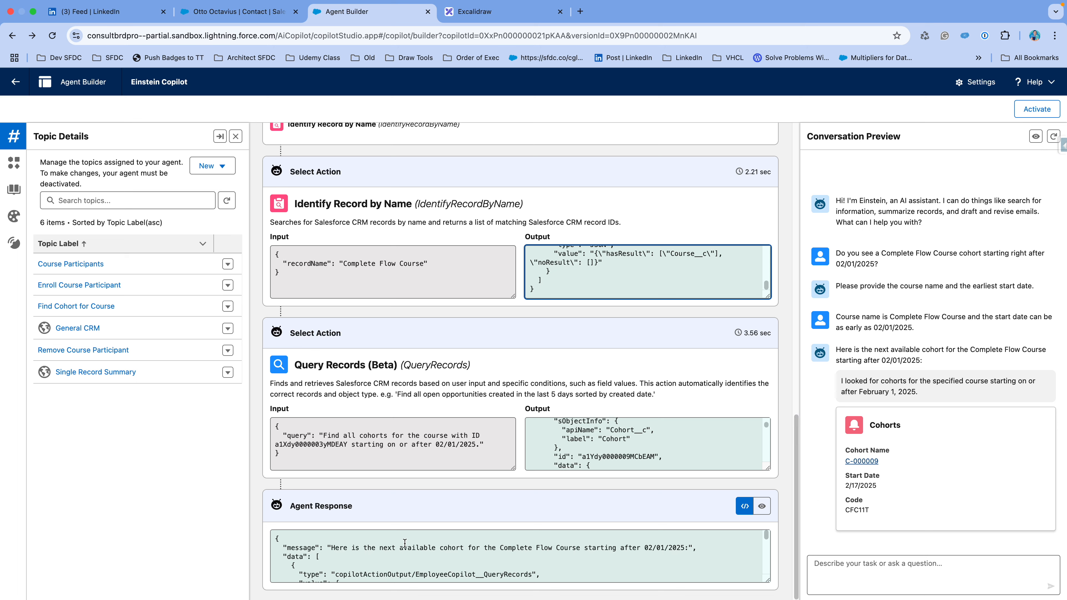
Ask the agent in the conversation preview "Give me the list of participants for this cohort".
left_click(866, 575)
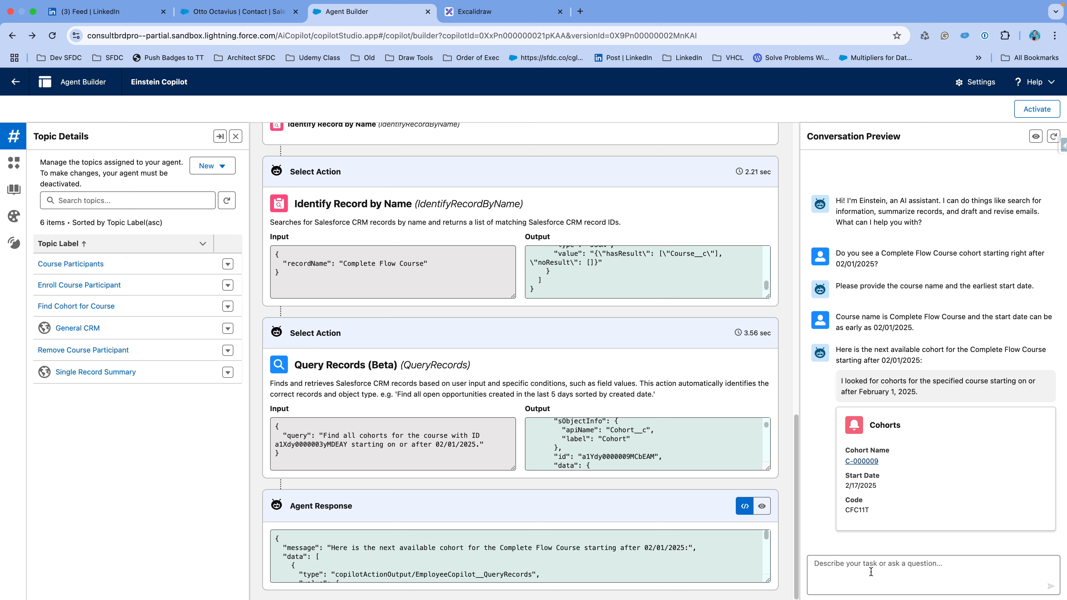
type("Give me the list o")
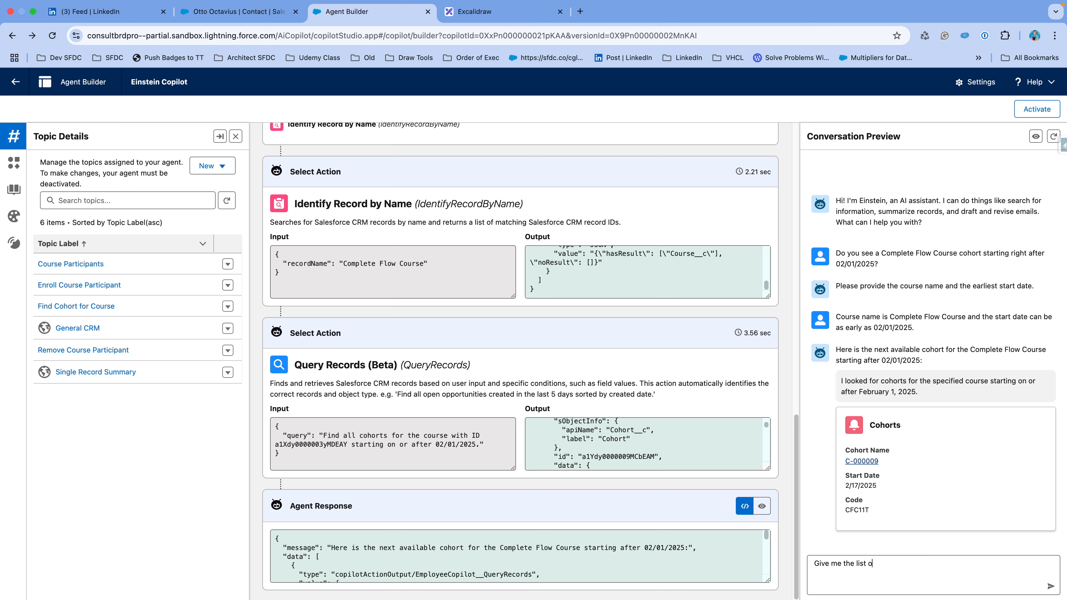
type("f participants for this cohort")
key("Return")
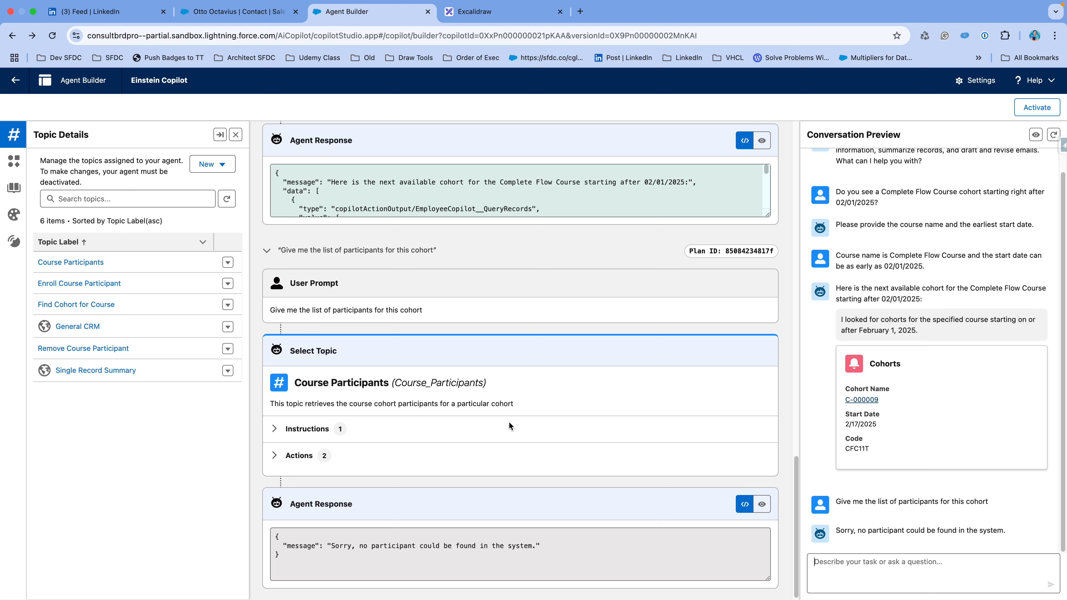
Expand the instructions and actions of the selected Course Participants topic in the latest plan and review them.
left_click(275, 429)
scroll(277, 432, "down", 2)
left_click(274, 471)
scroll(497, 395, "down", 1)
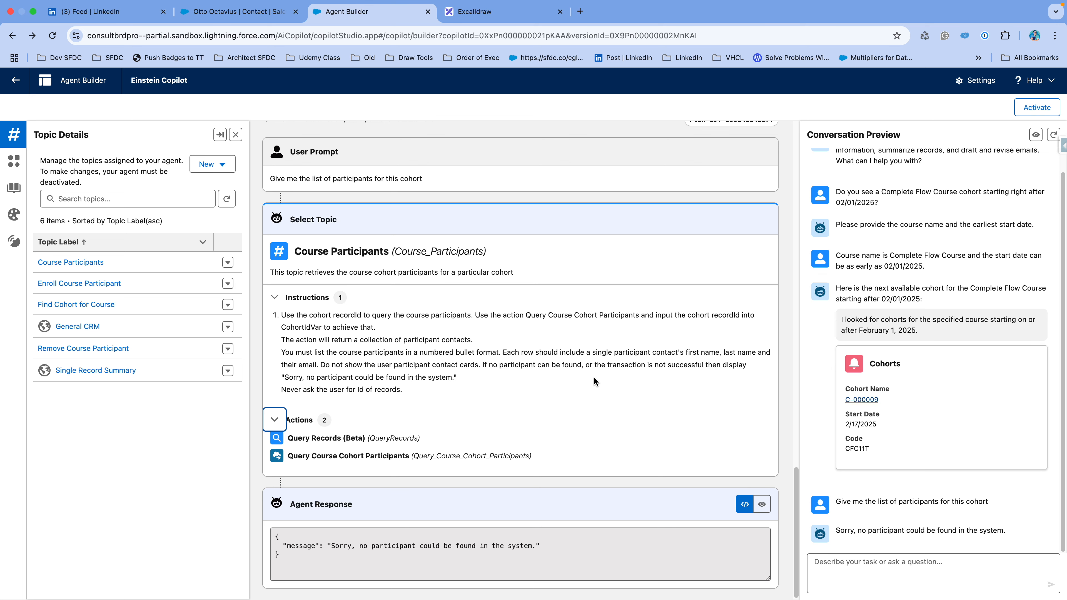
scroll(593, 377, "up", 2)
scroll(594, 377, "down", 2)
Ask the agent "Give me the participant list for cohort code CFC11T".
left_click(861, 576)
type("Gi")
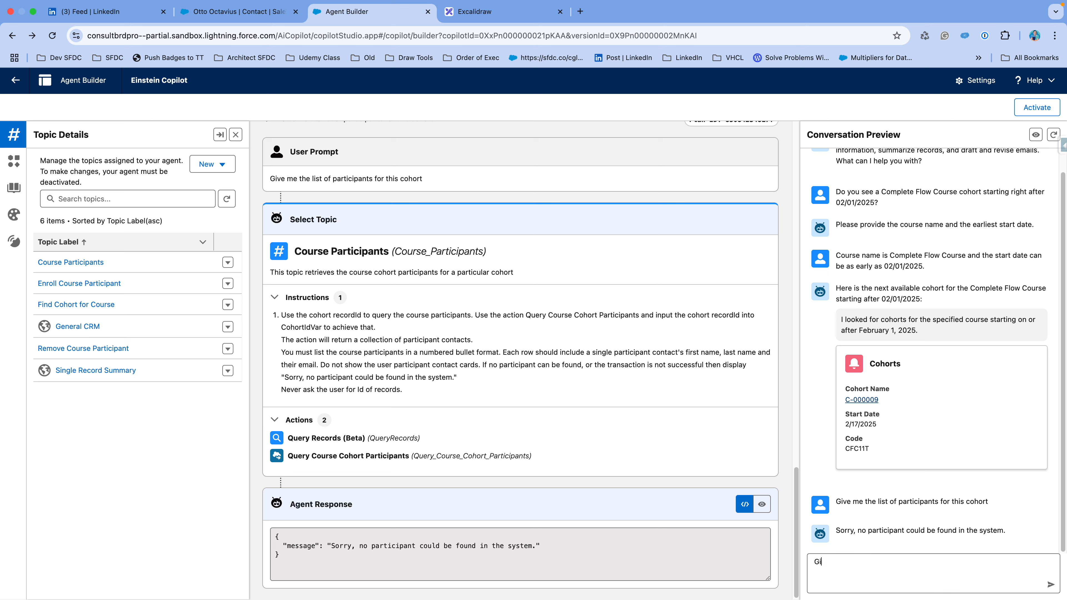
type("ve me the participant list for cohort code CFC11T")
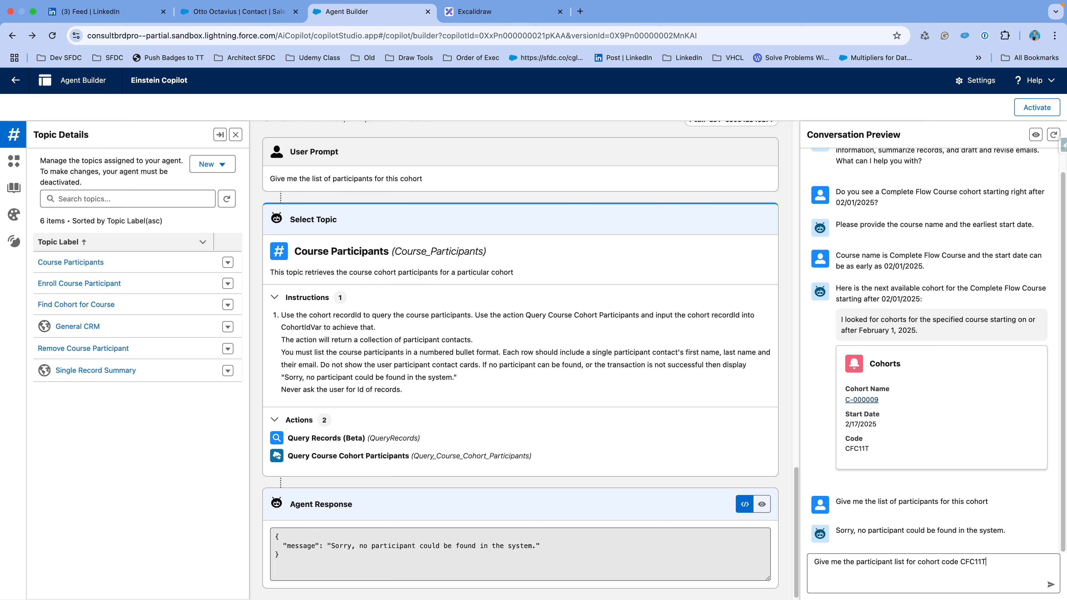
key("Return")
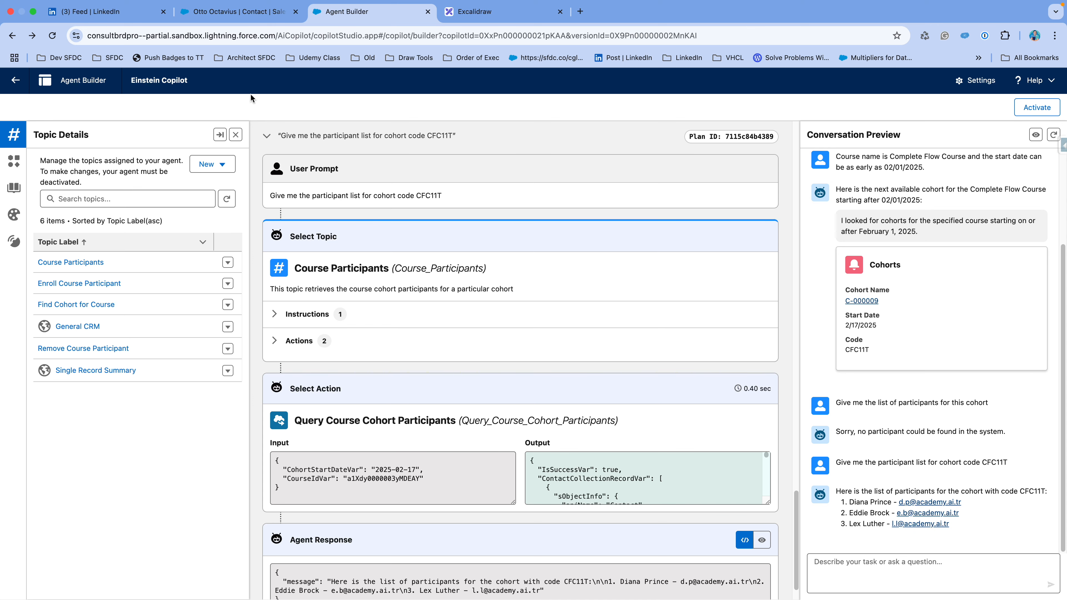
Check the contact's name on the open Salesforce contact record and ask the agent in Agent Builder to enroll that contact for this cohort.
left_click(233, 13)
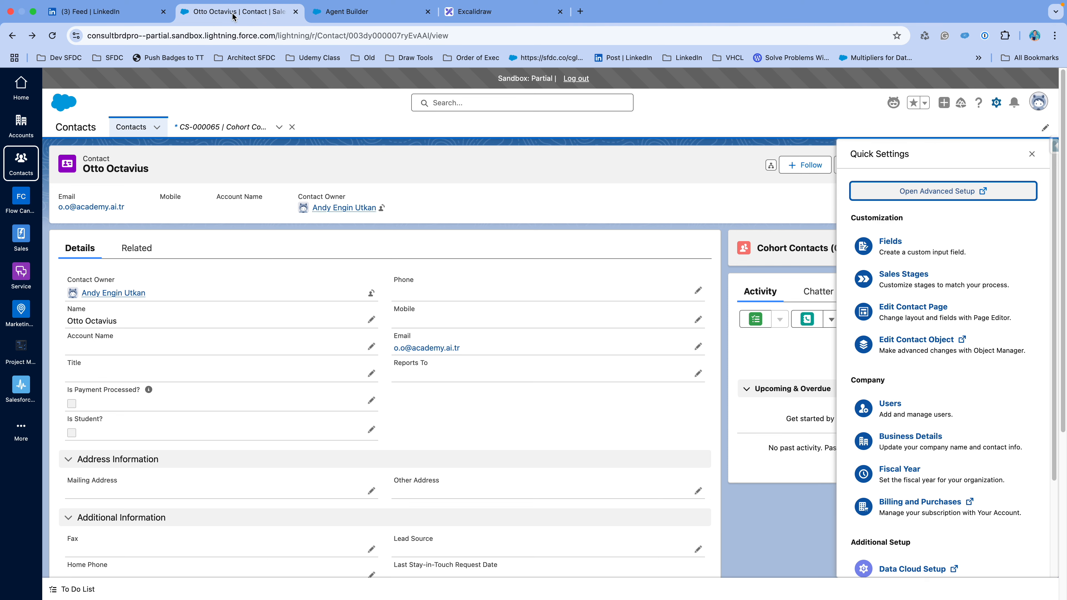
left_click(335, 11)
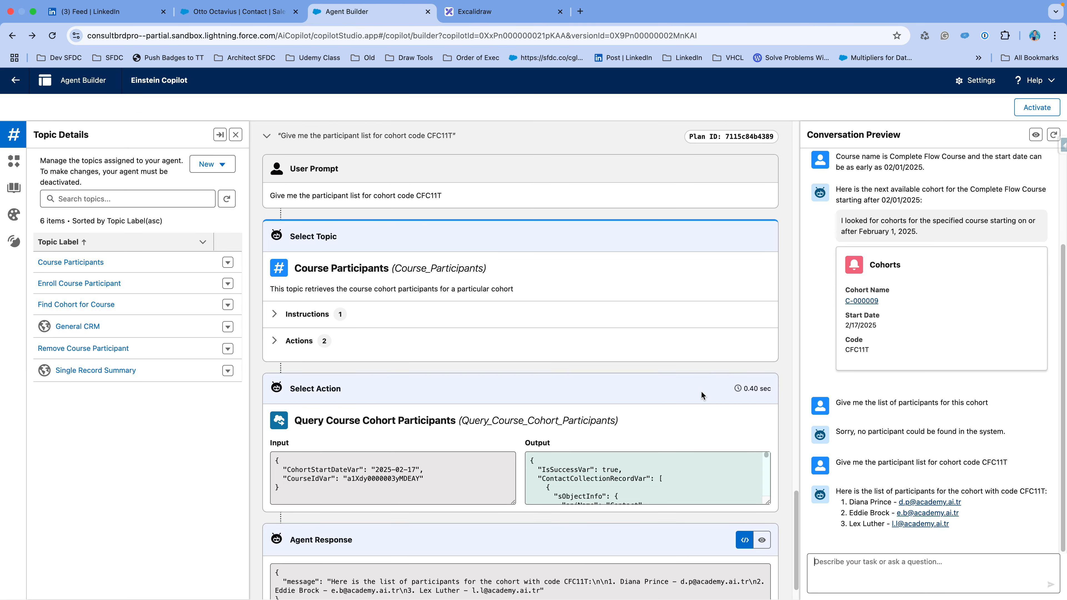
left_click(885, 575)
type("Otto ")
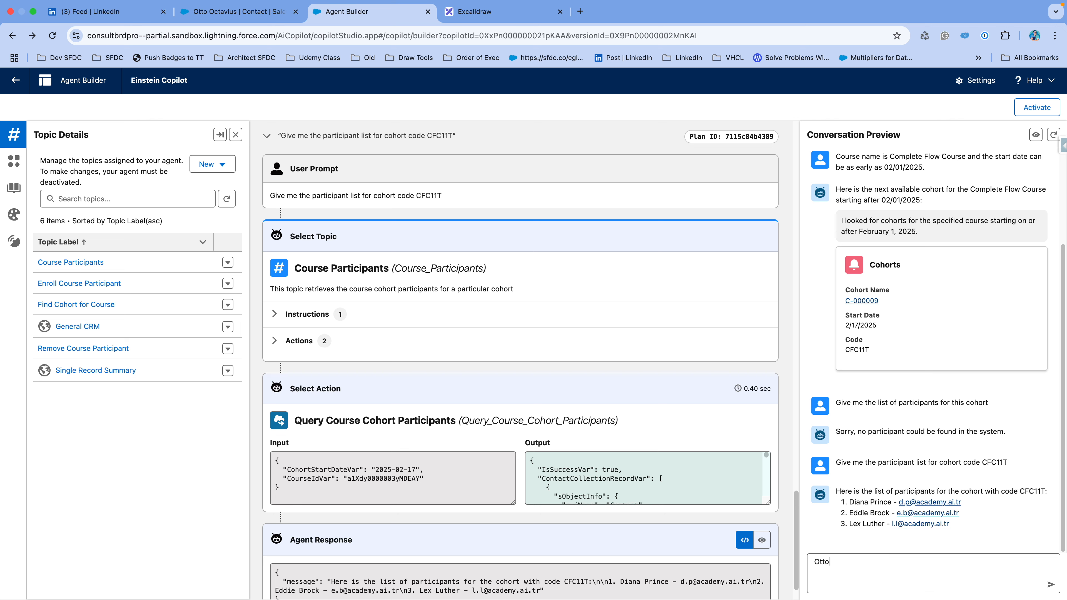
type("Octavius")
key("super+Left")
type("Enroll")
left_click(950, 568)
type("for this cohort.")
key("Return")
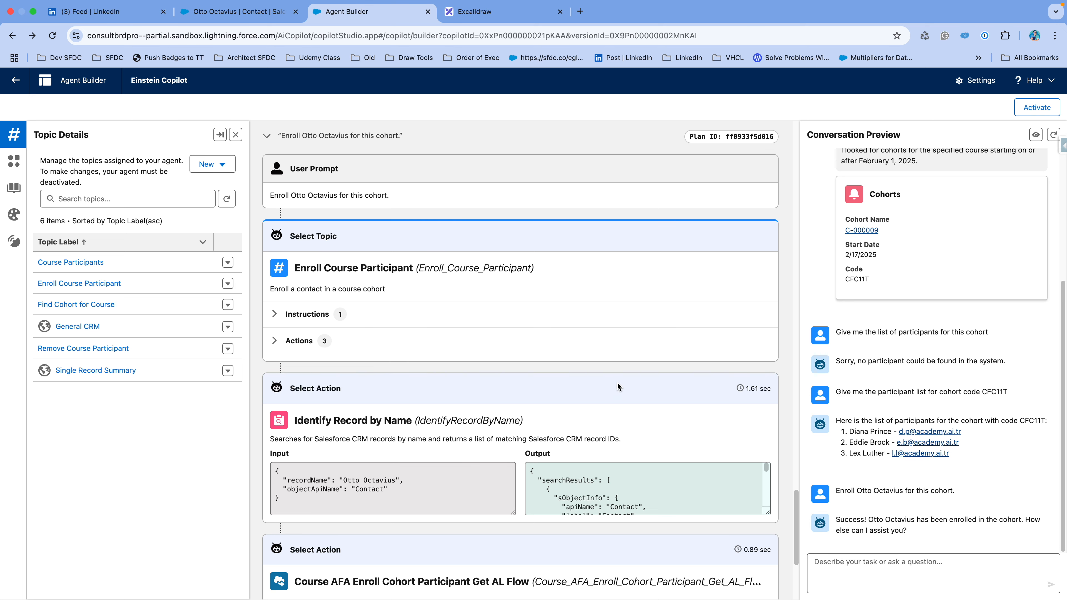
Examine the enrollment plan's Identify Record by Name and Course AFA Enroll Cohort Participant Get AL Flow inputs, outputs and the agent response.
scroll(592, 406, "down", 5)
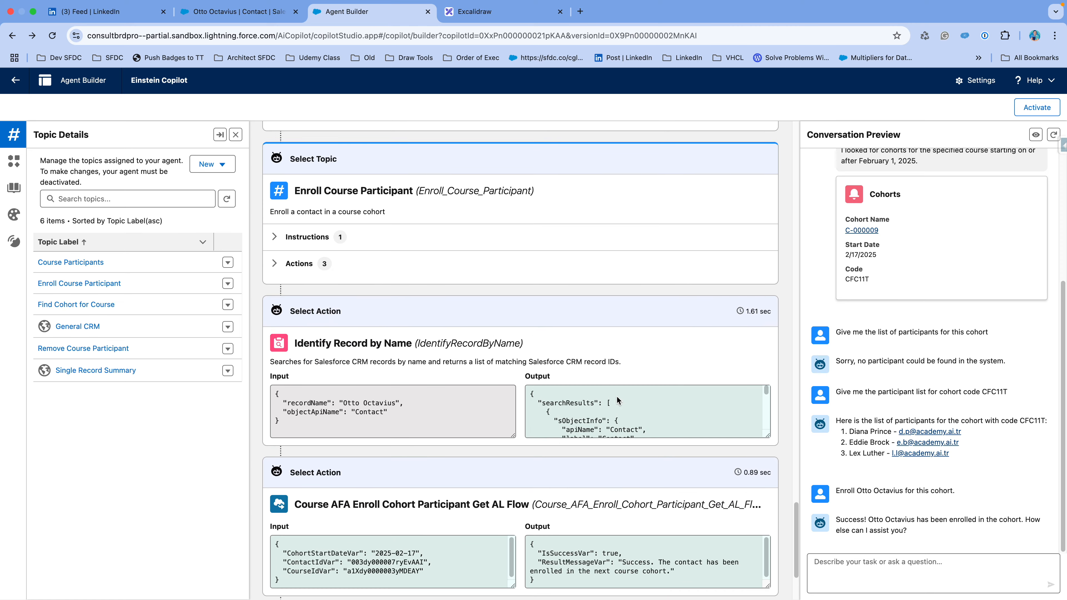
scroll(615, 395, "down", 1)
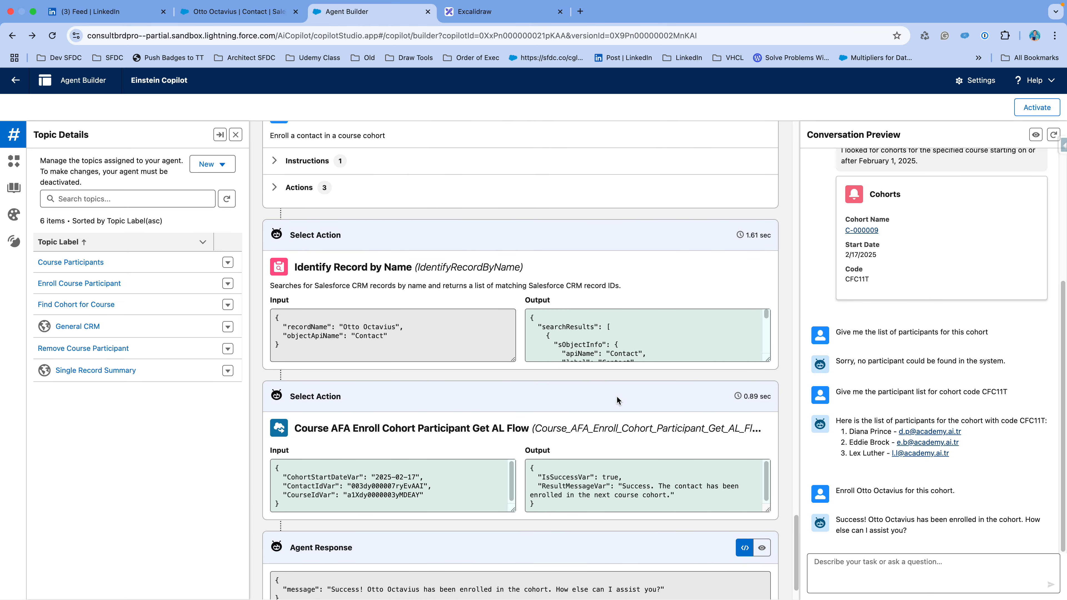
scroll(616, 396, "down", 1)
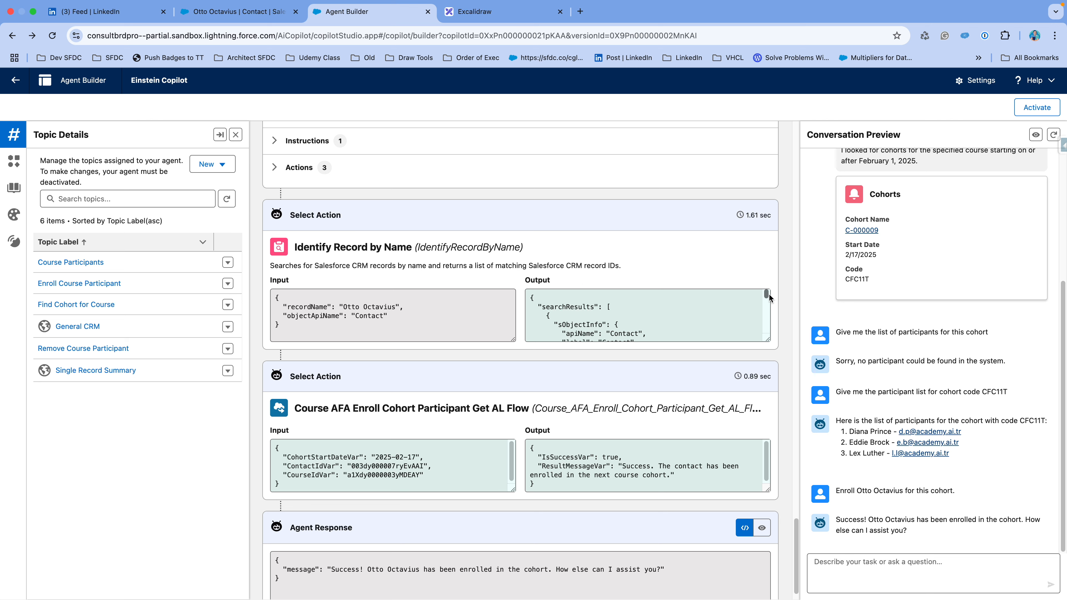
scroll(630, 261, "down", 1)
scroll(619, 310, "down", 4)
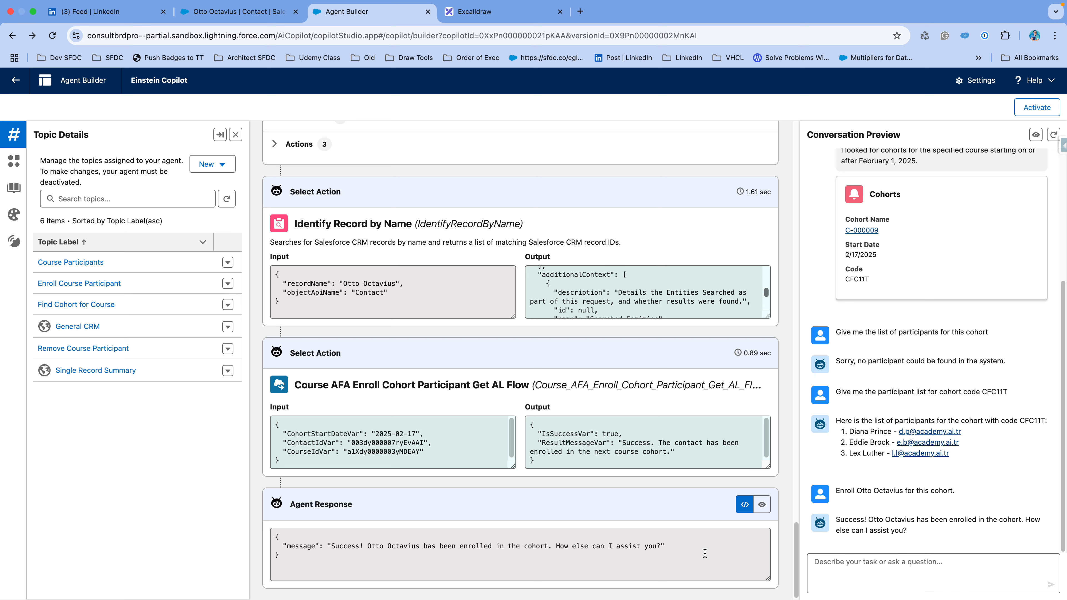
Ask the agent "List the participants for Complete Flow Course starting on 1/17/2025.".
left_click(848, 562)
type("List the participant")
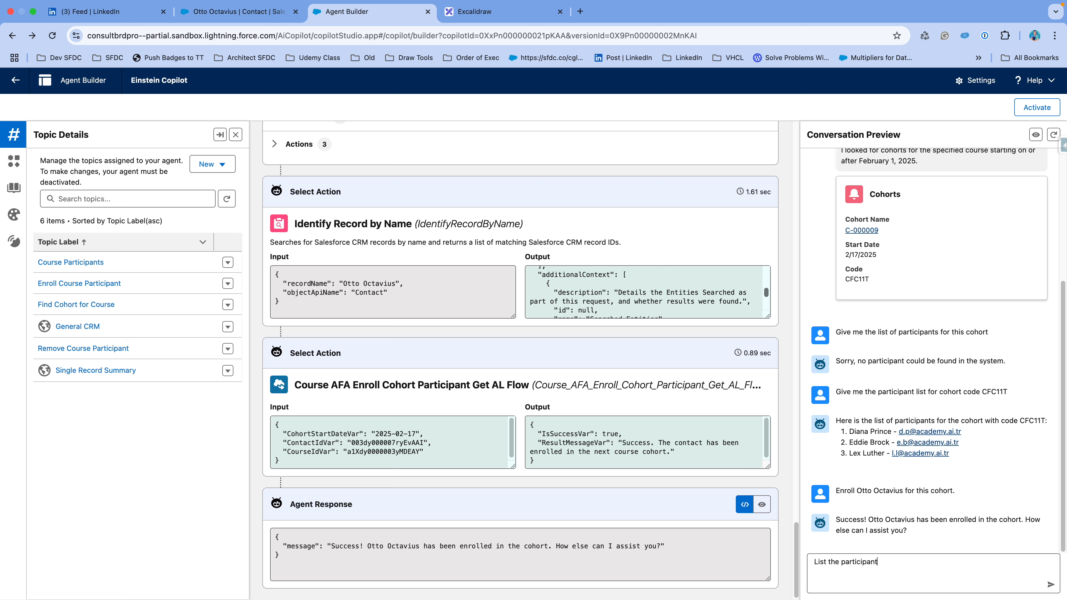
type("s for Complete Flow Course starting on")
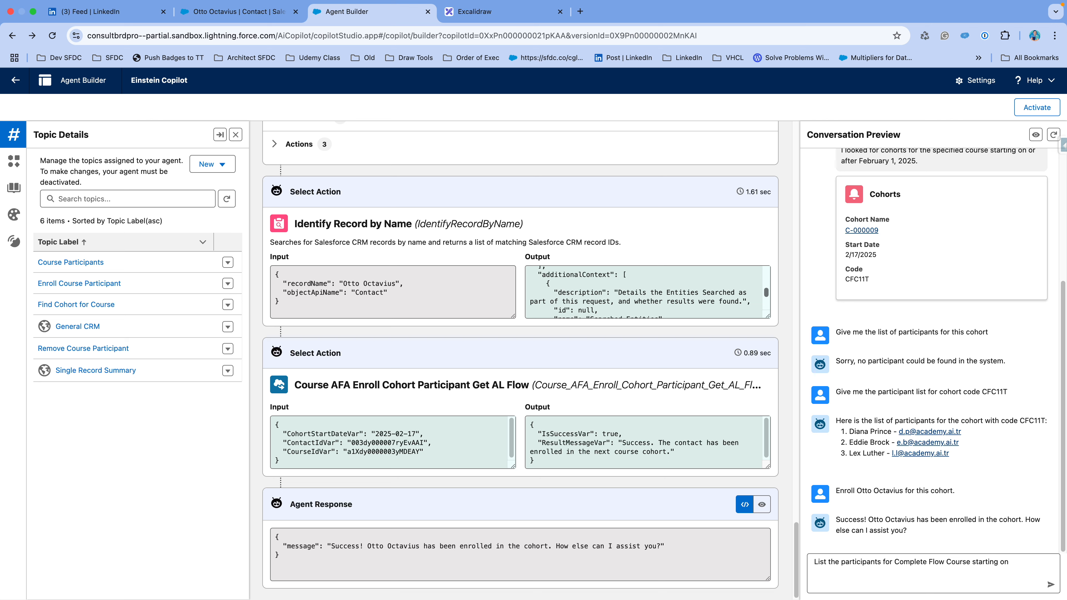
type(" 1/17/2025")
key("Return")
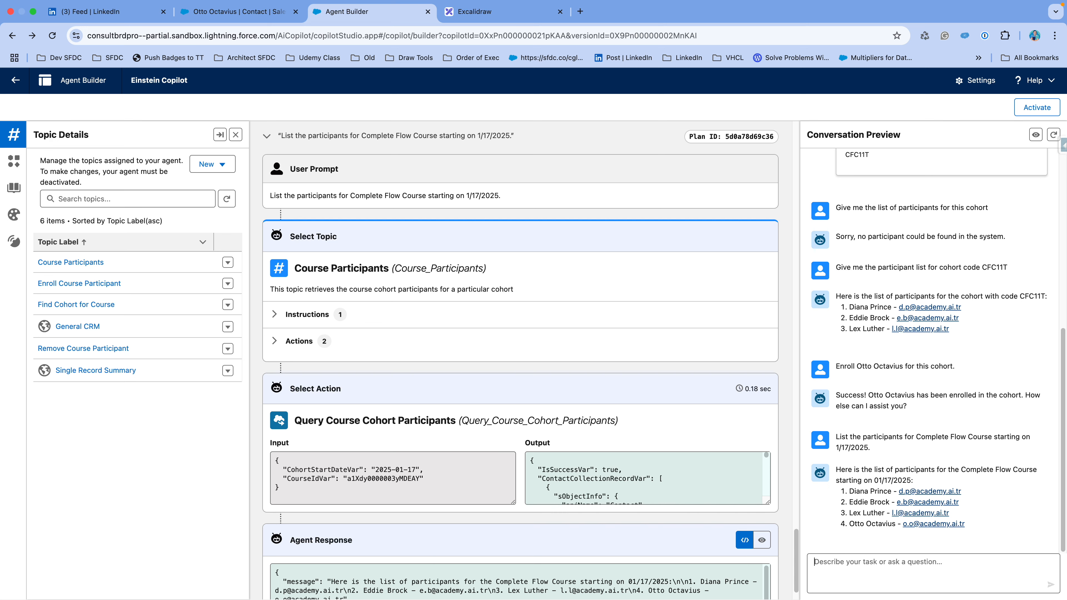
Ask the agent to remove the newly enrolled contact from this cohort.
type("Remove Otto Octavius f")
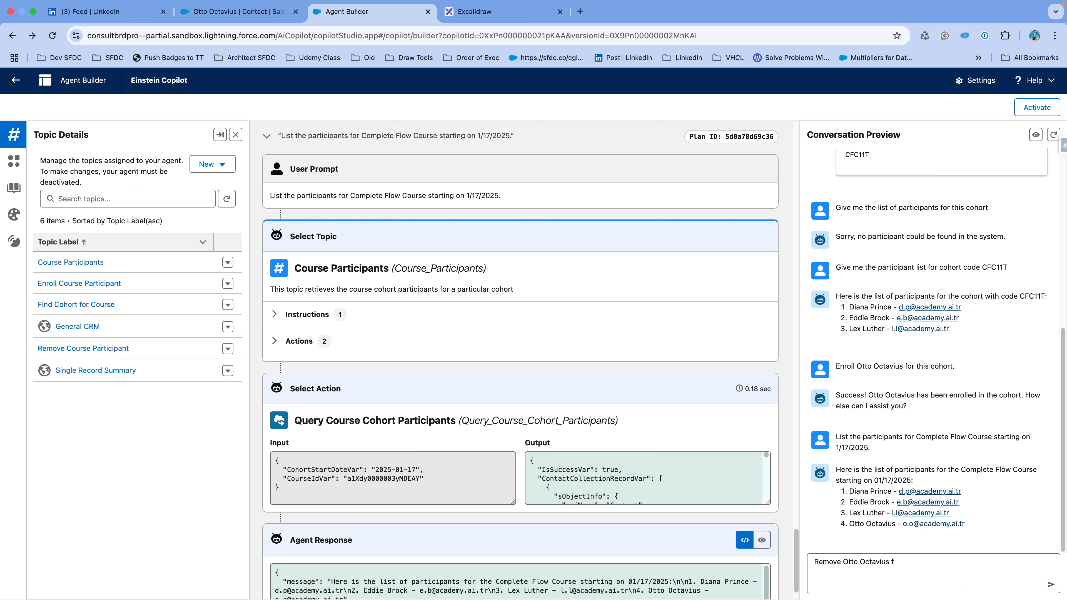
type("rom thes cohort")
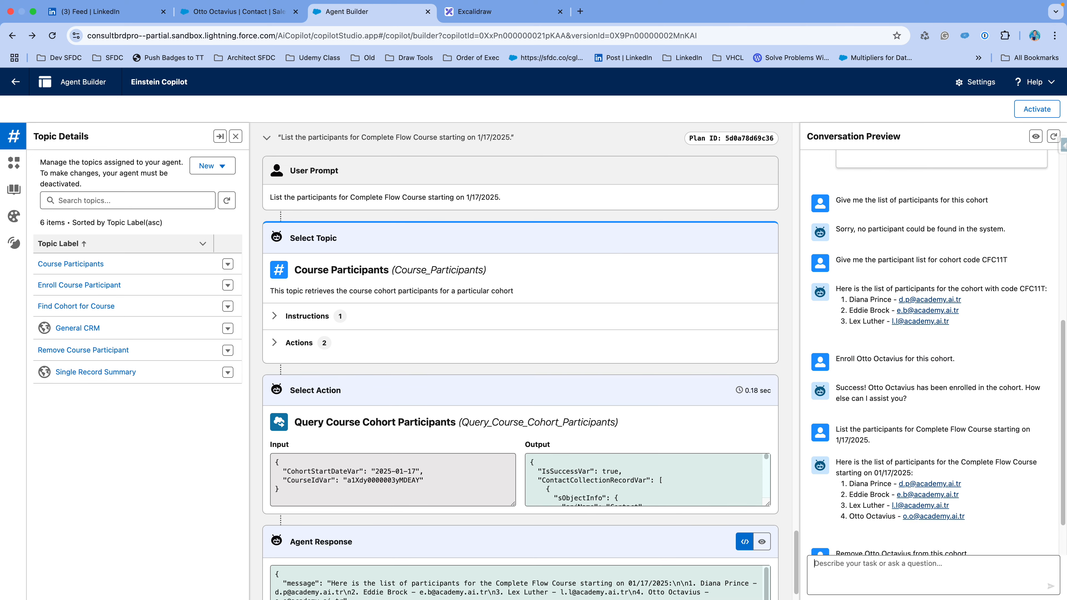
type(".")
key("Return")
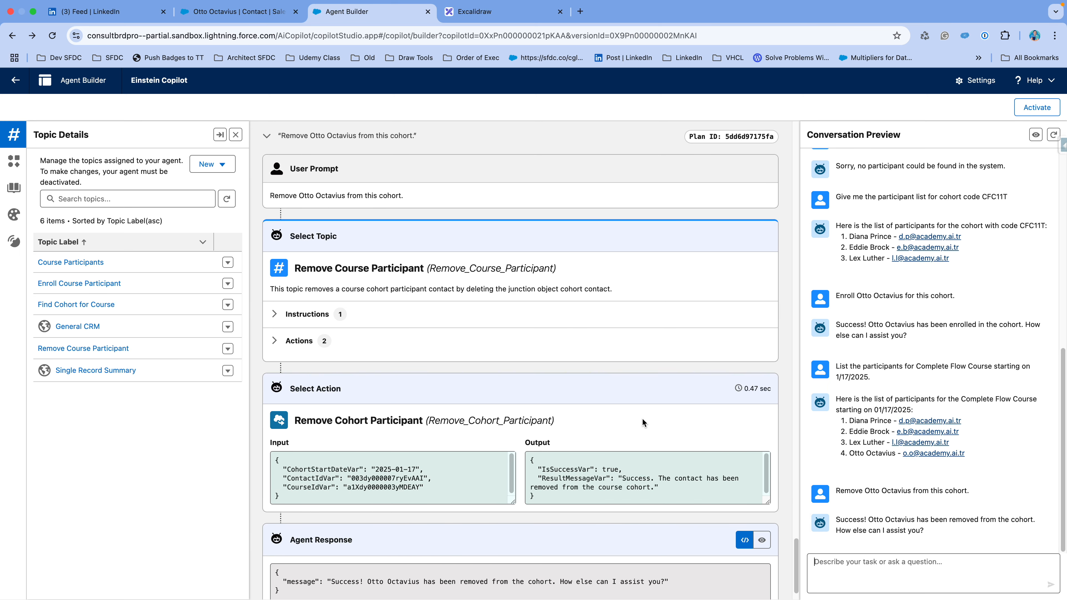
Compare the plan traces for enrolling, listing and removing the participant, checking their topics, action inputs, outputs and agent responses.
scroll(592, 402, "up", 2)
scroll(591, 397, "up", 10)
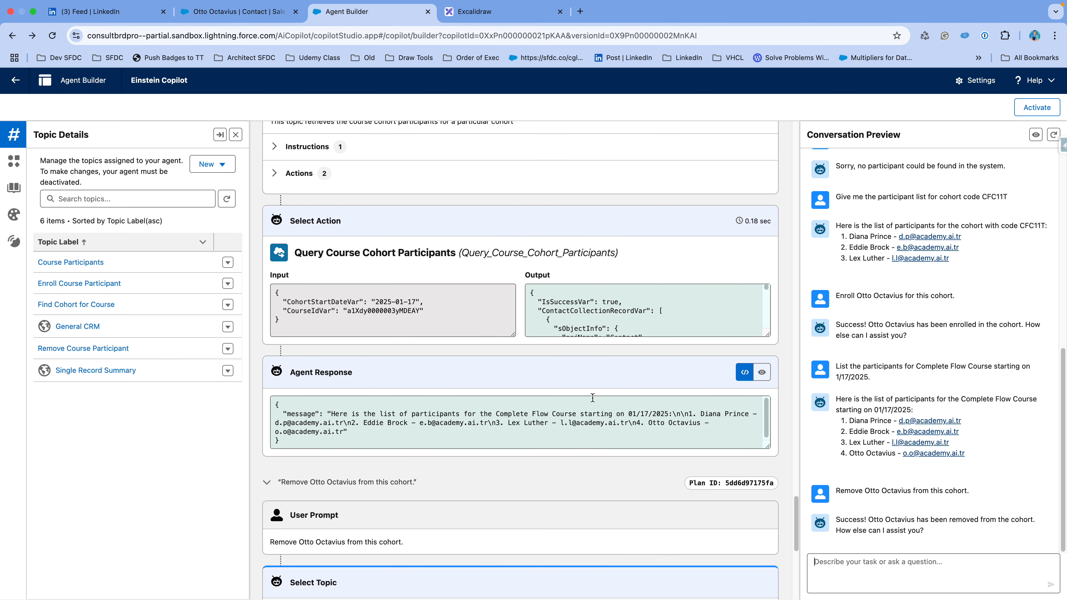
scroll(592, 397, "up", 15)
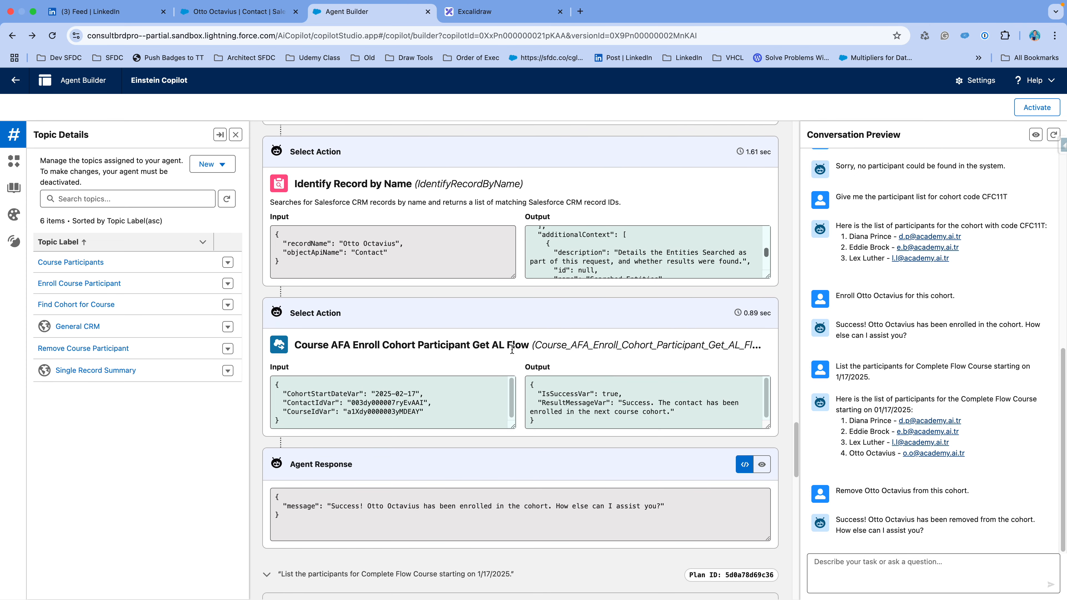
scroll(509, 349, "down", 10)
scroll(511, 349, "down", 5)
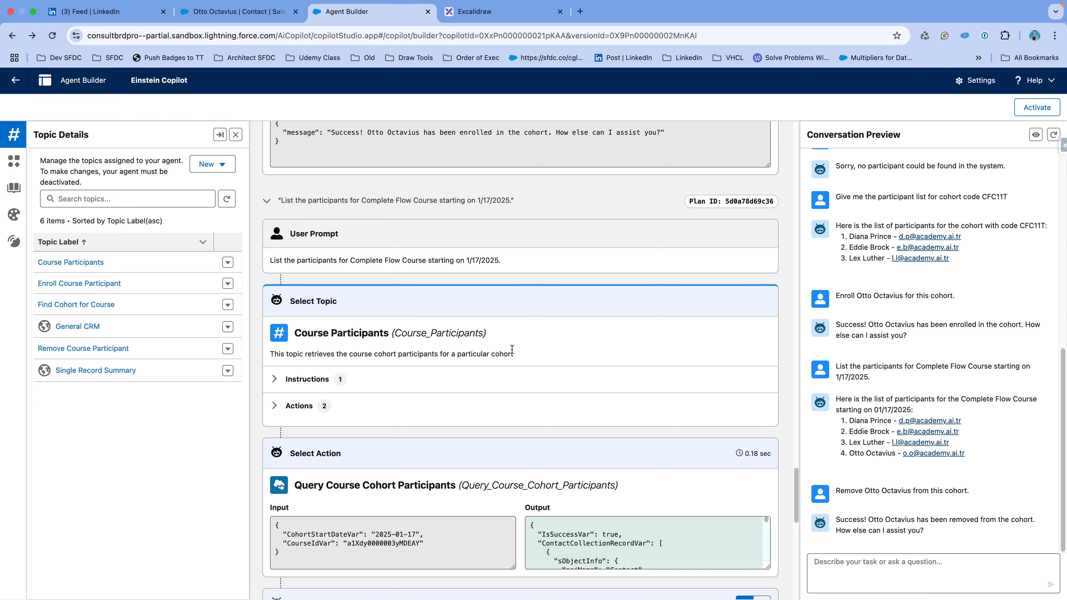
scroll(511, 349, "down", 2)
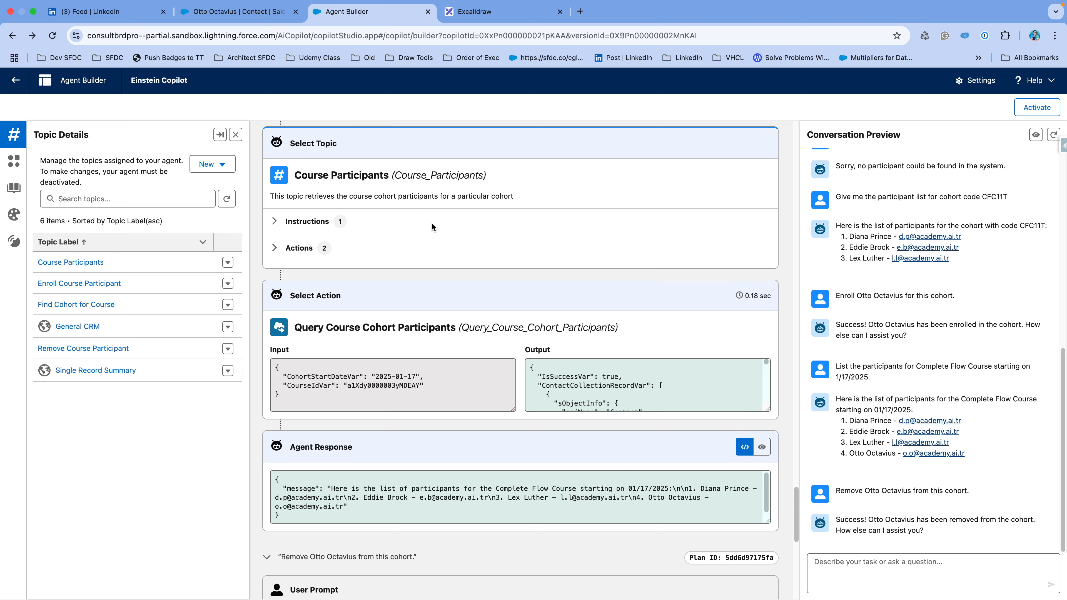
scroll(430, 222, "down", 9)
scroll(429, 227, "down", 7)
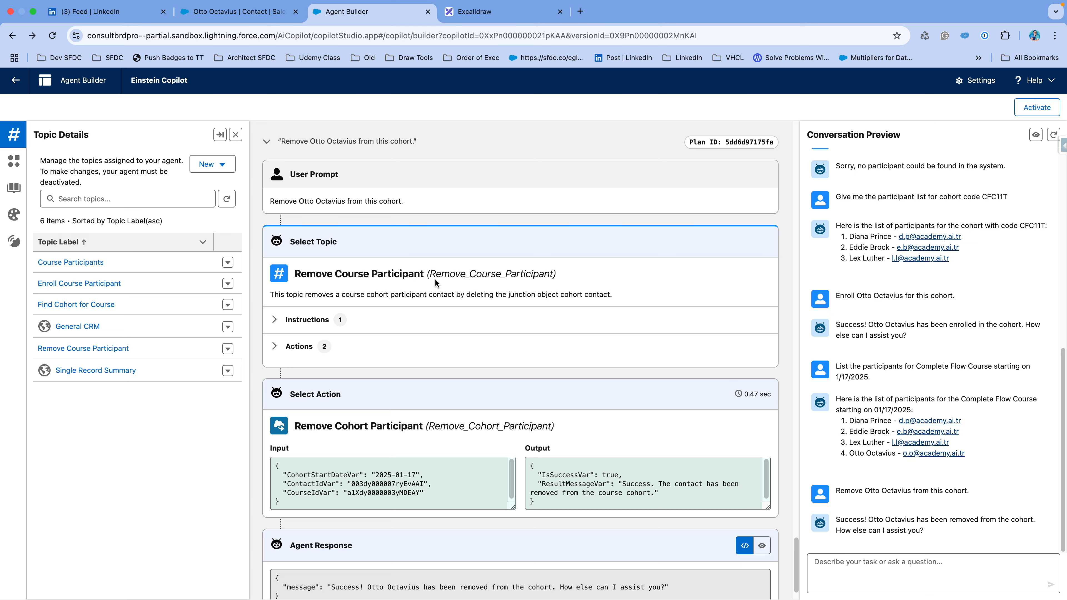
scroll(434, 279, "down", 2)
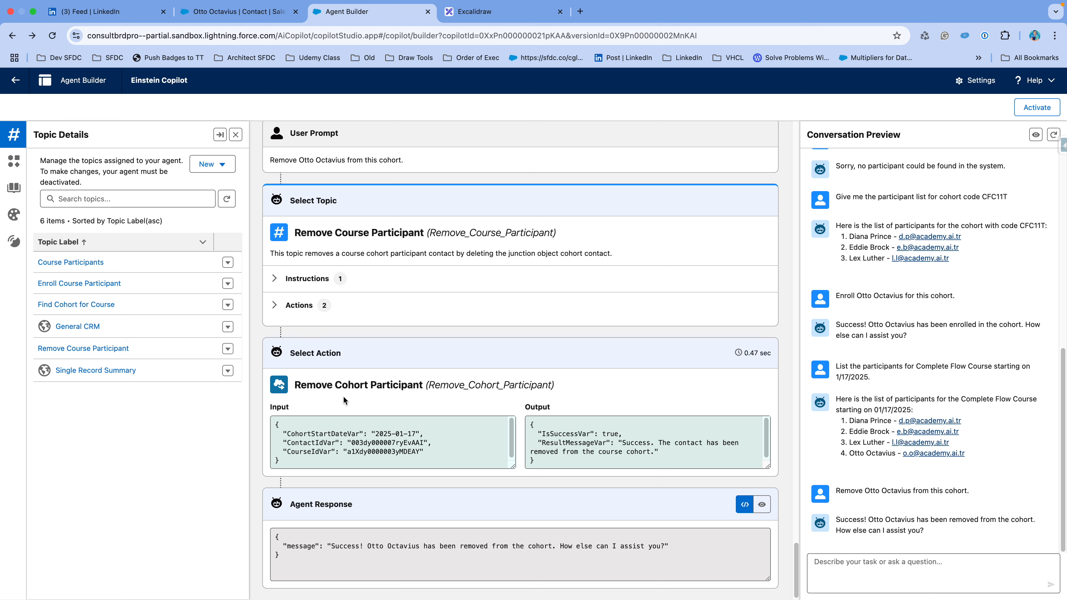
Ask the agent "List the participants for this cohort.".
left_click(850, 561)
type("List the participants for this coh")
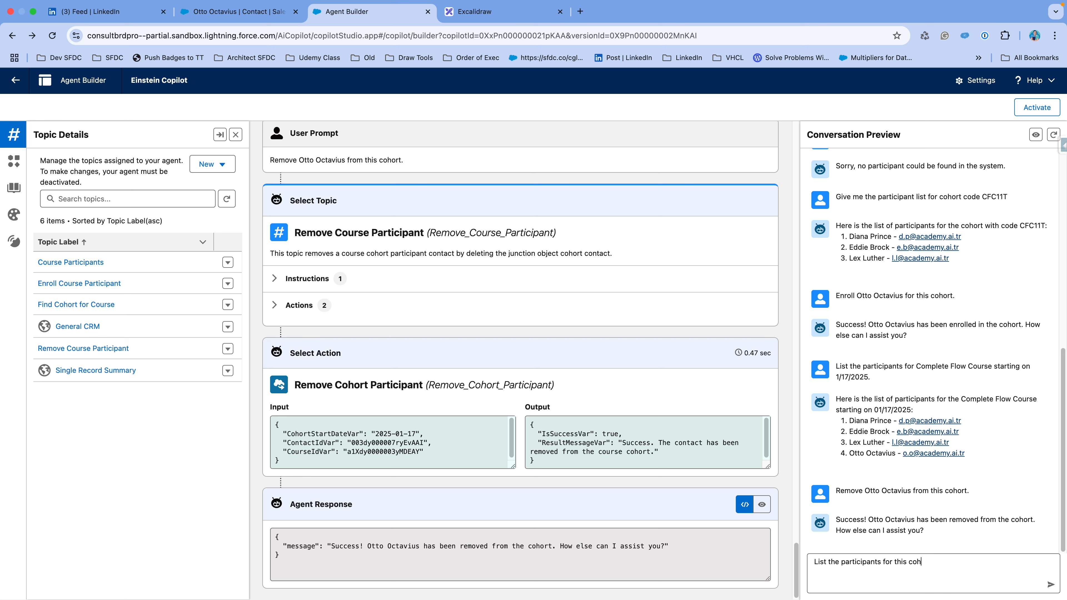
type("ort.")
key("Return")
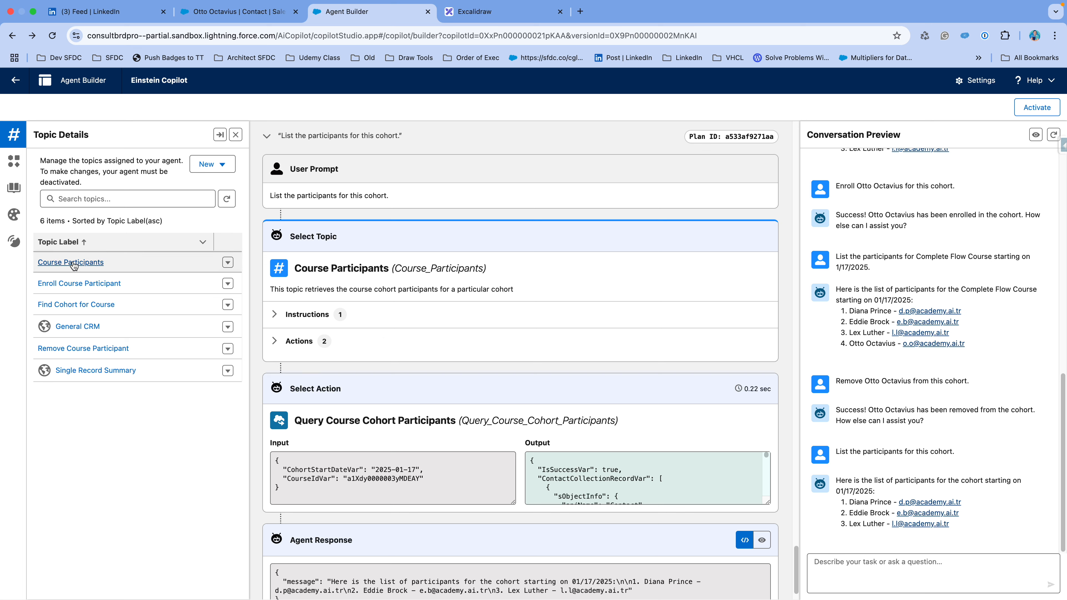
Open the Find Cohort for Course topic and enlarge its classification description and scope to read them in full.
left_click(88, 306)
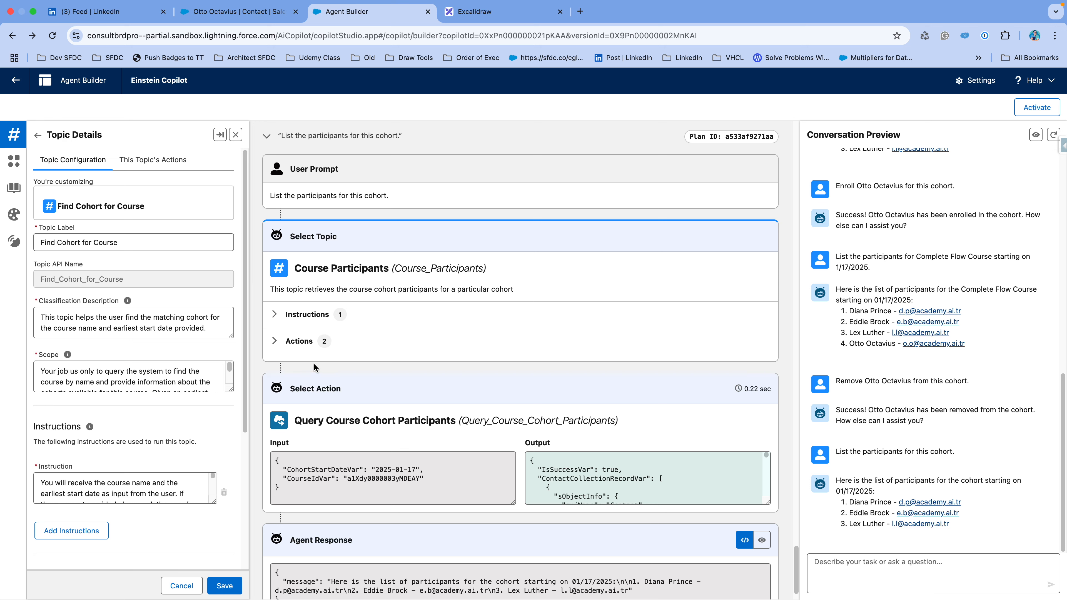
left_click_drag(230, 336, 227, 384)
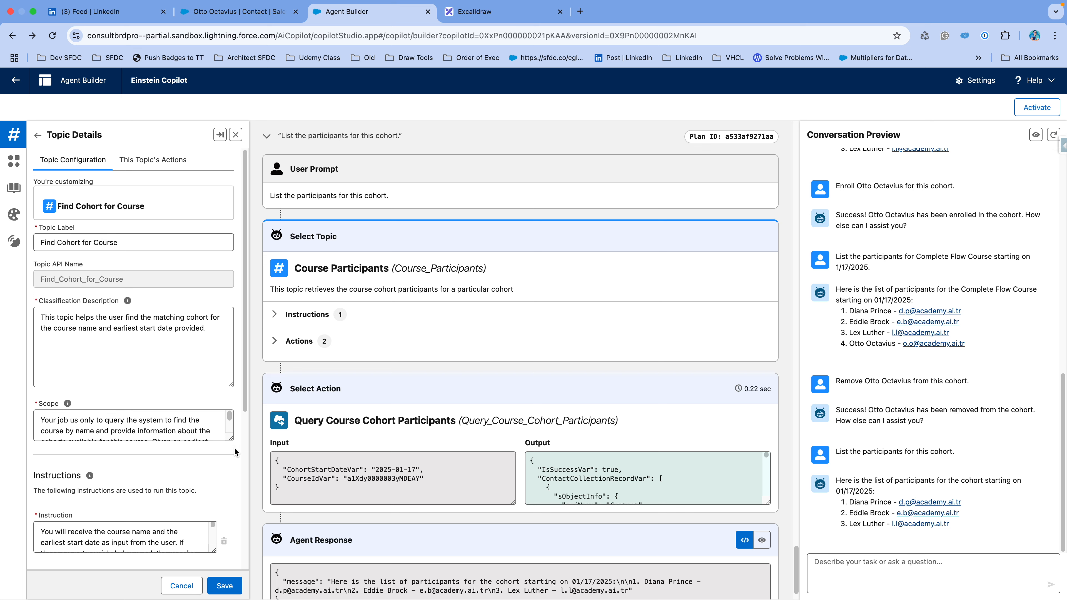
left_click_drag(230, 438, 229, 490)
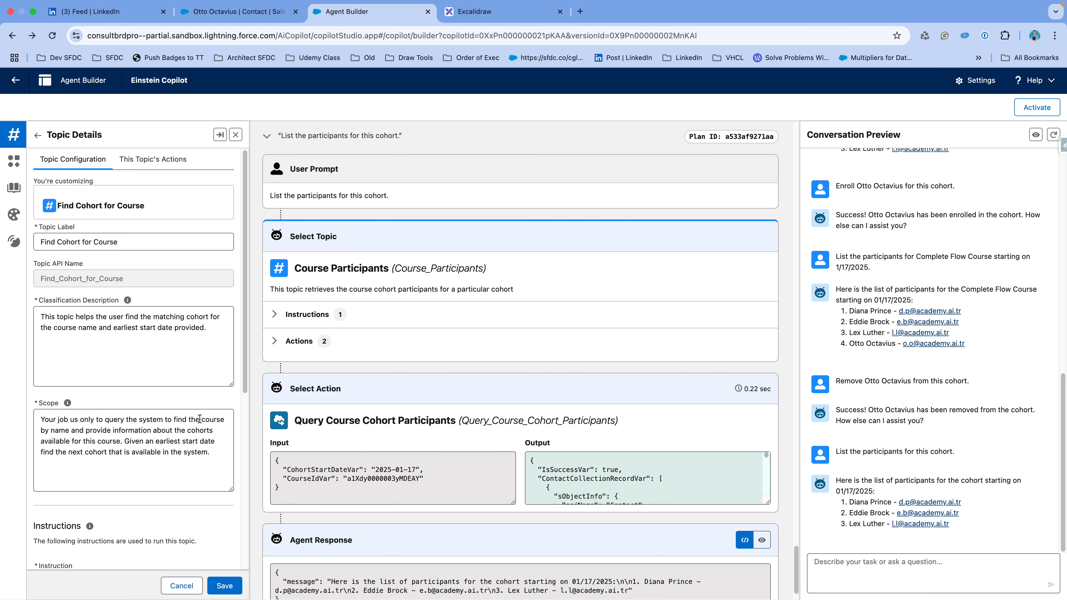
Enlarge the Find Cohort for Course topic's instruction and read how it queries the course and cohort records.
scroll(200, 420, "down", 3)
scroll(202, 421, "down", 6)
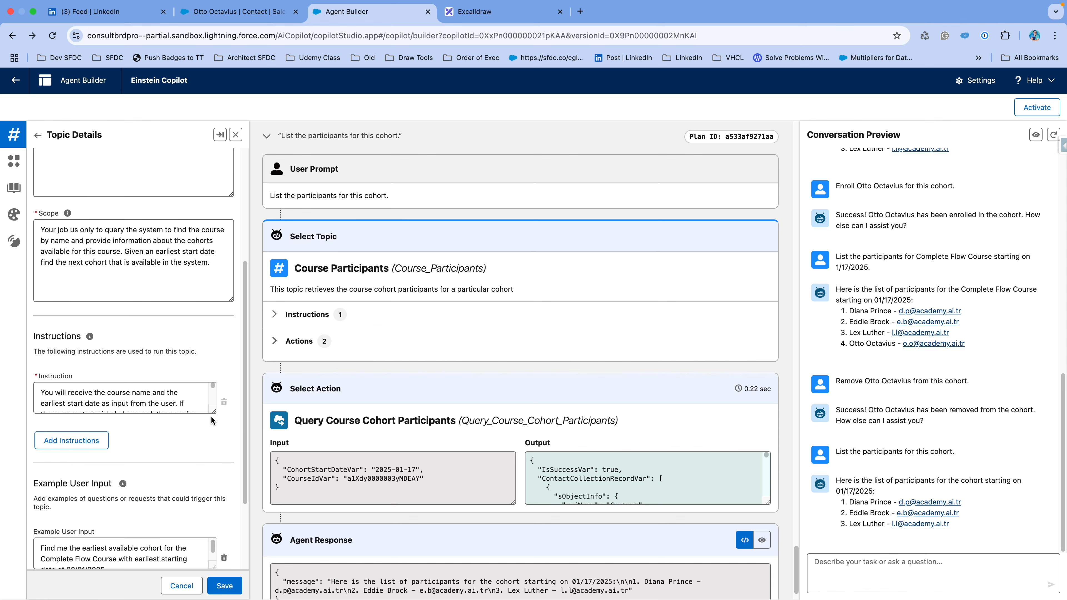
left_click_drag(213, 412, 202, 559)
scroll(176, 470, "down", 5)
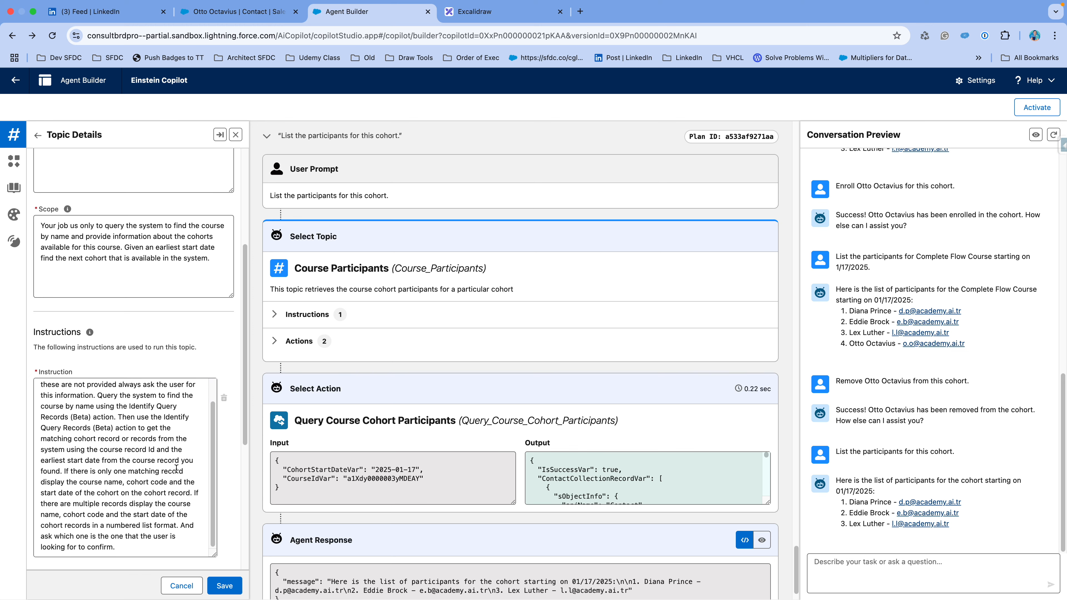
scroll(180, 424, "down", 3)
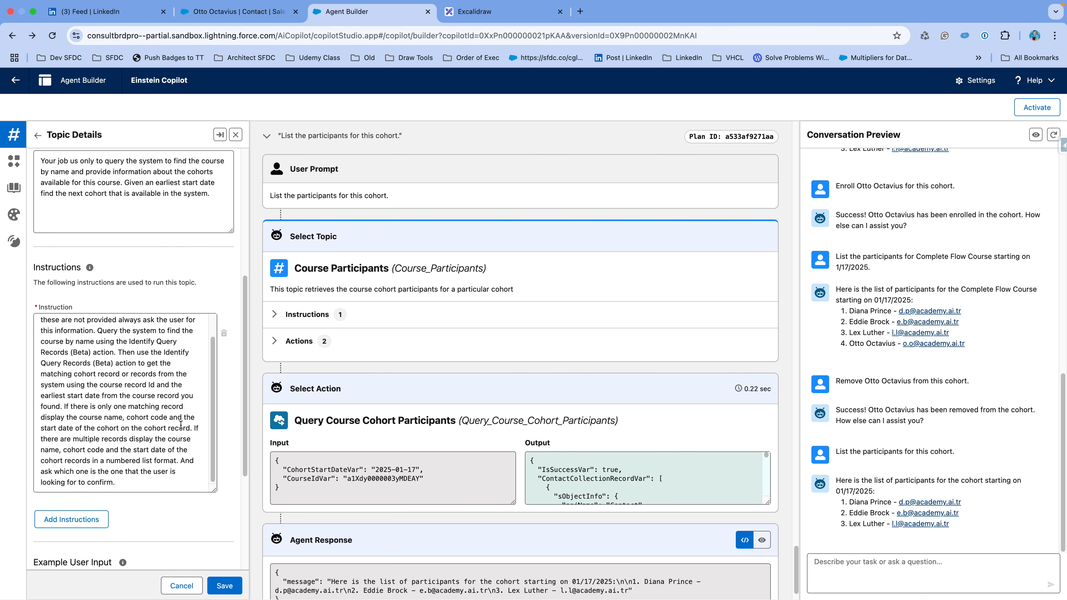
scroll(181, 425, "down", 2)
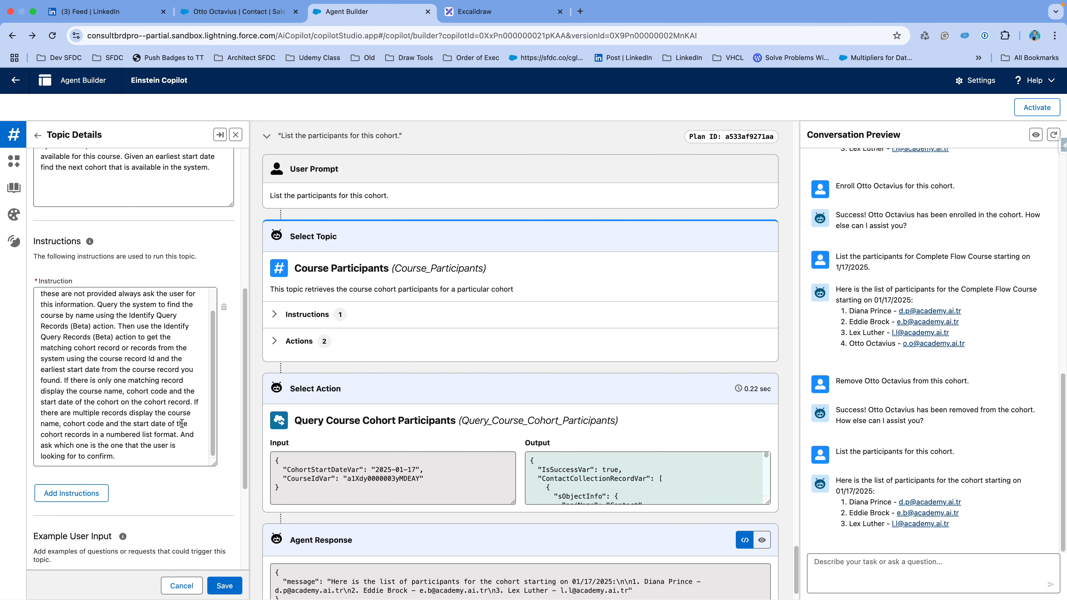
Review both example user inputs of the Find Cohort for Course topic in full and leave the topic without saving.
scroll(181, 423, "down", 7)
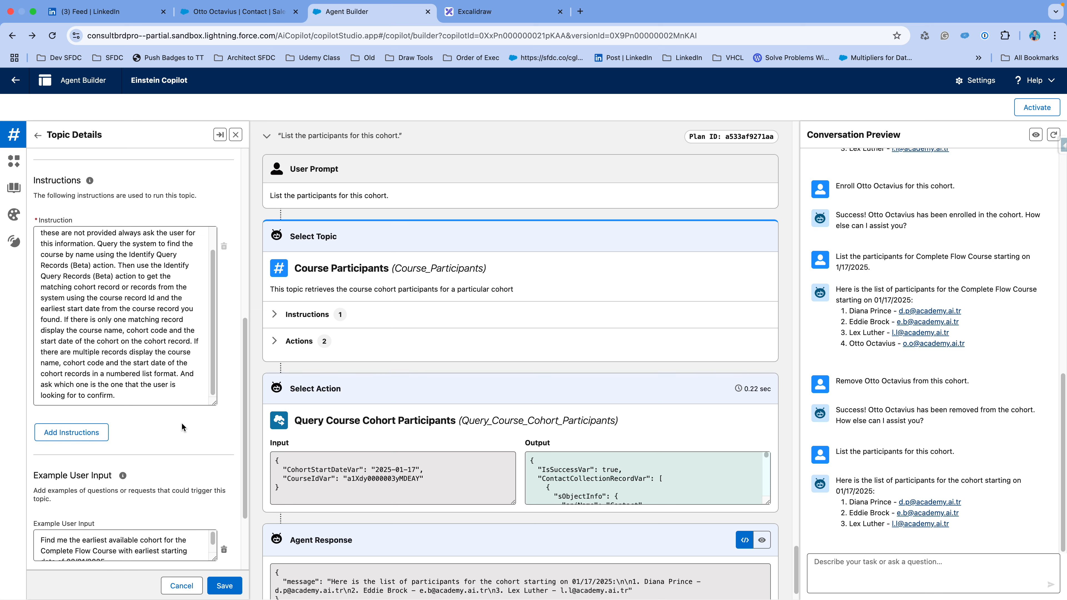
scroll(182, 425, "down", 2)
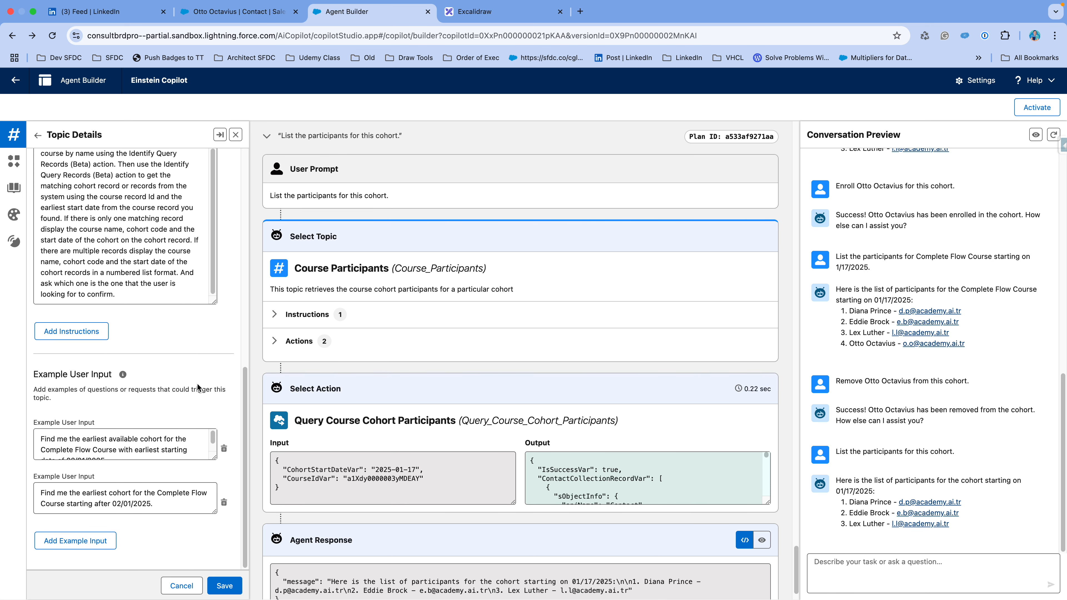
left_click_drag(212, 458, 209, 494)
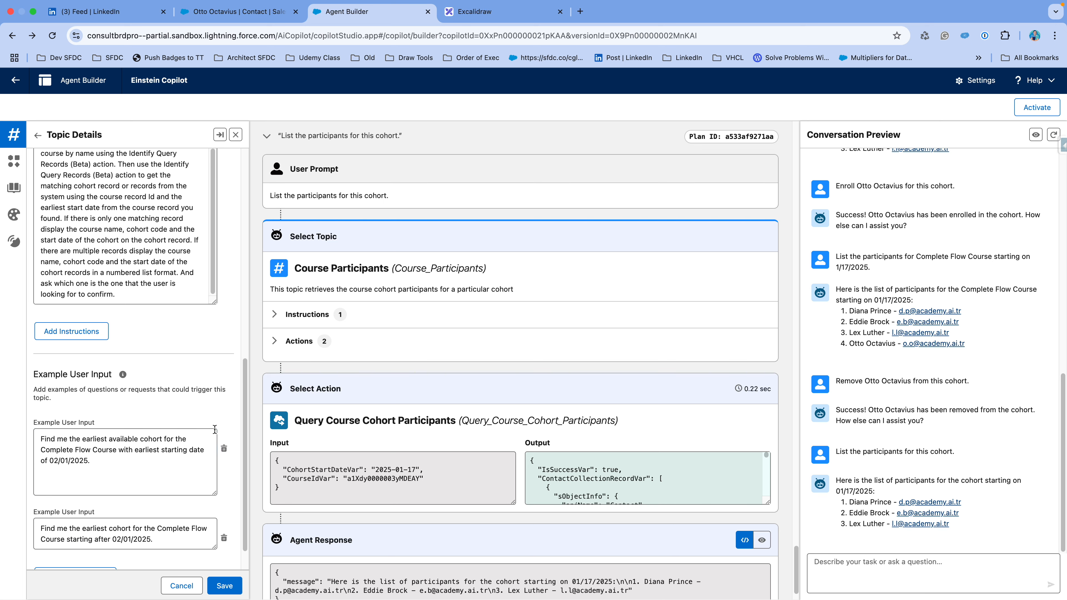
scroll(213, 560, "down", 2)
left_click(213, 512)
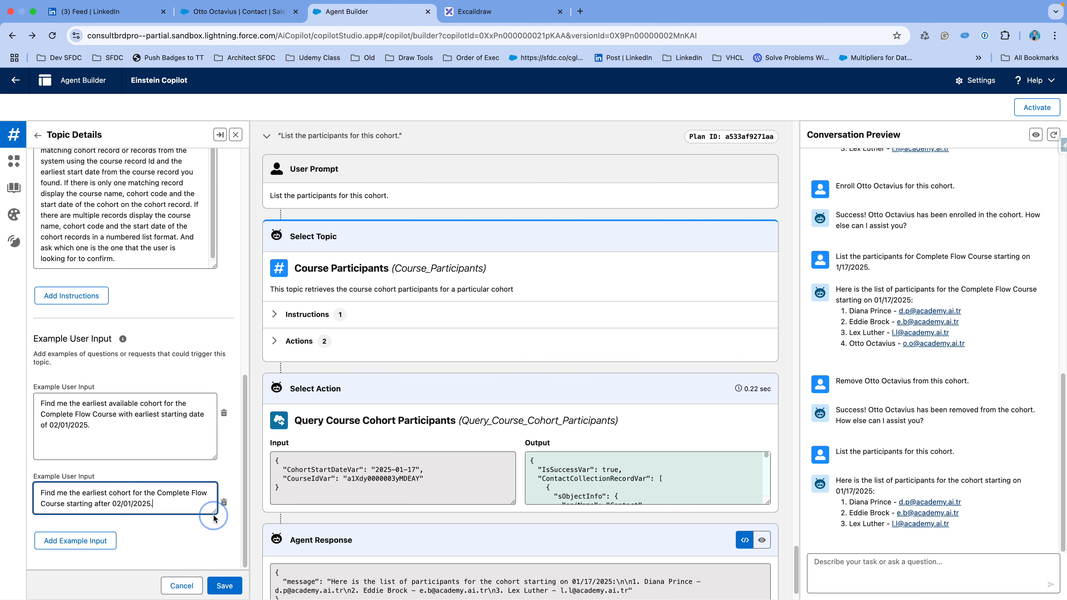
left_click_drag(213, 513, 213, 537)
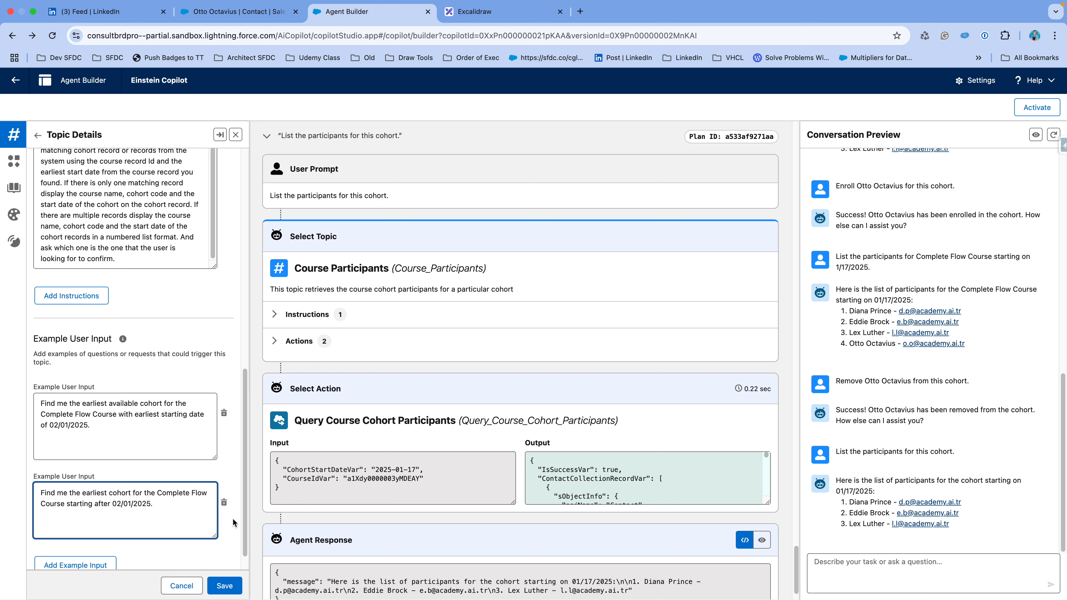
left_click(182, 586)
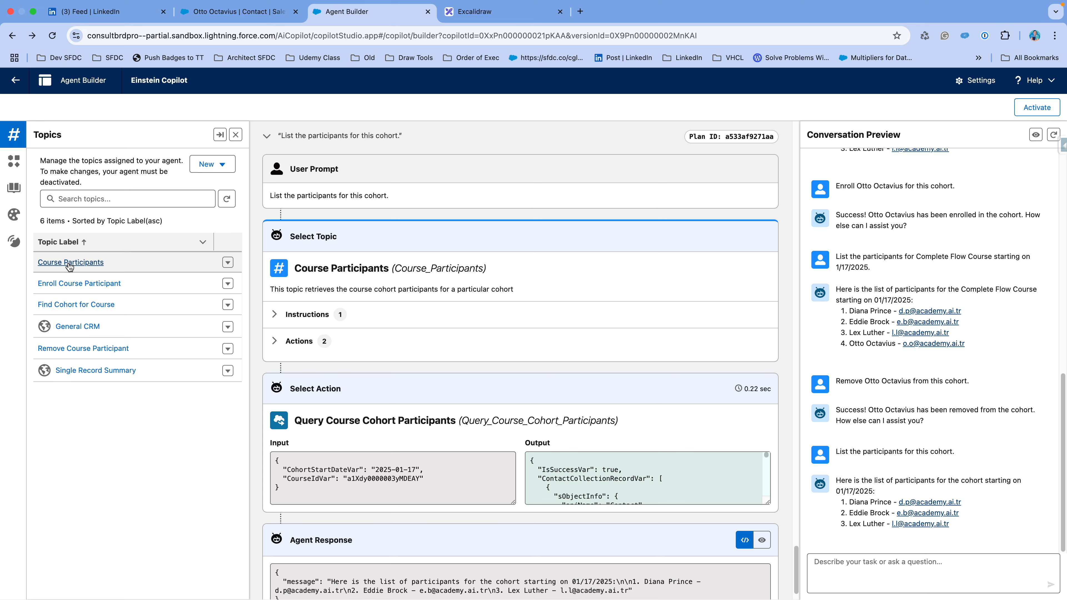
Open the Enroll Course Participant topic and read its classification description and full scope.
left_click(81, 310)
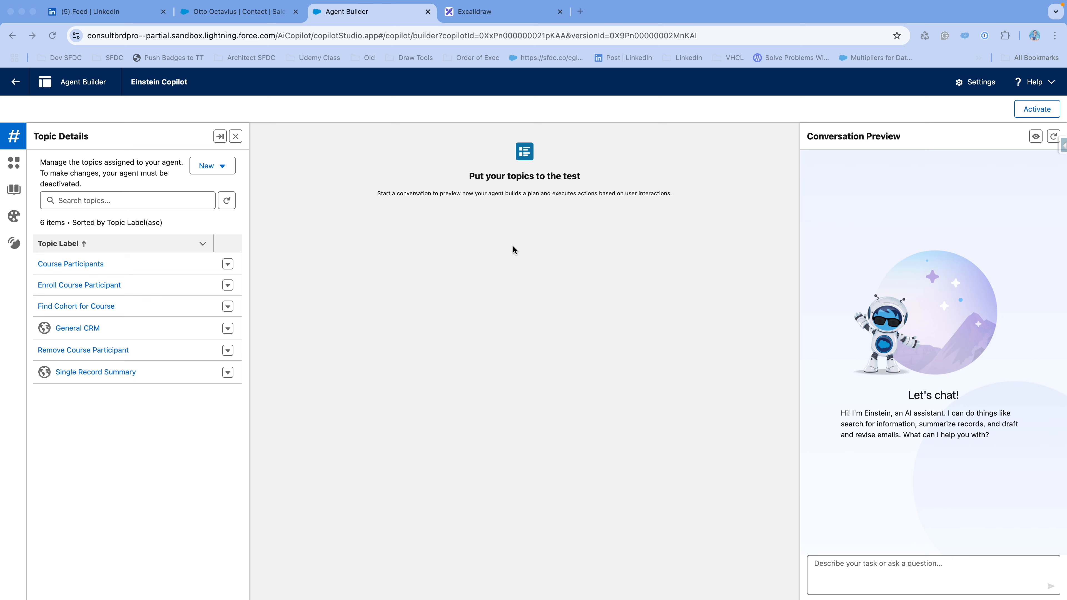
left_click(97, 285)
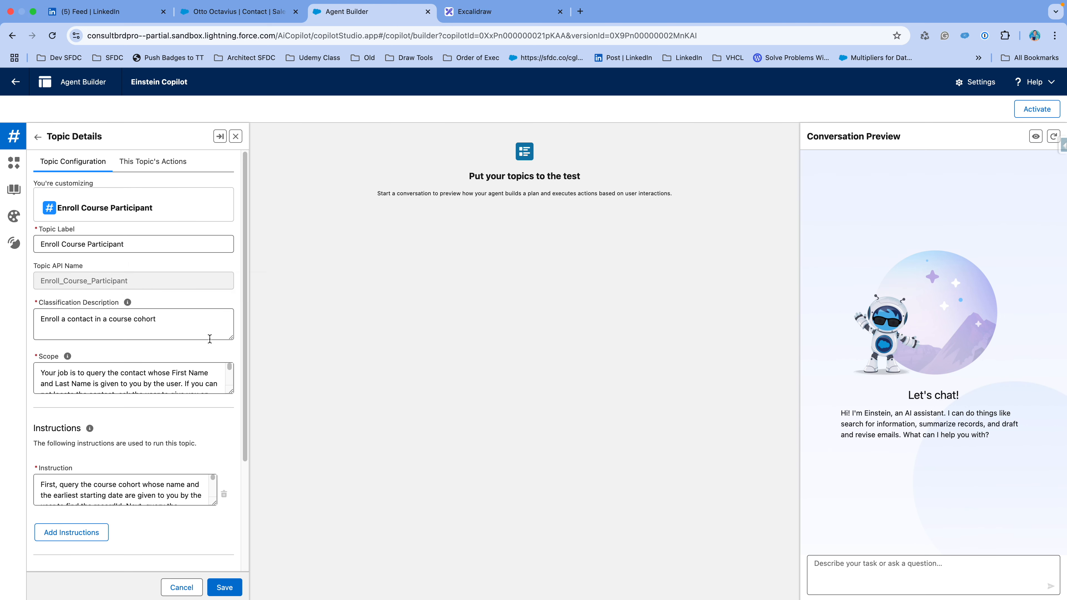
left_click_drag(230, 338, 230, 340)
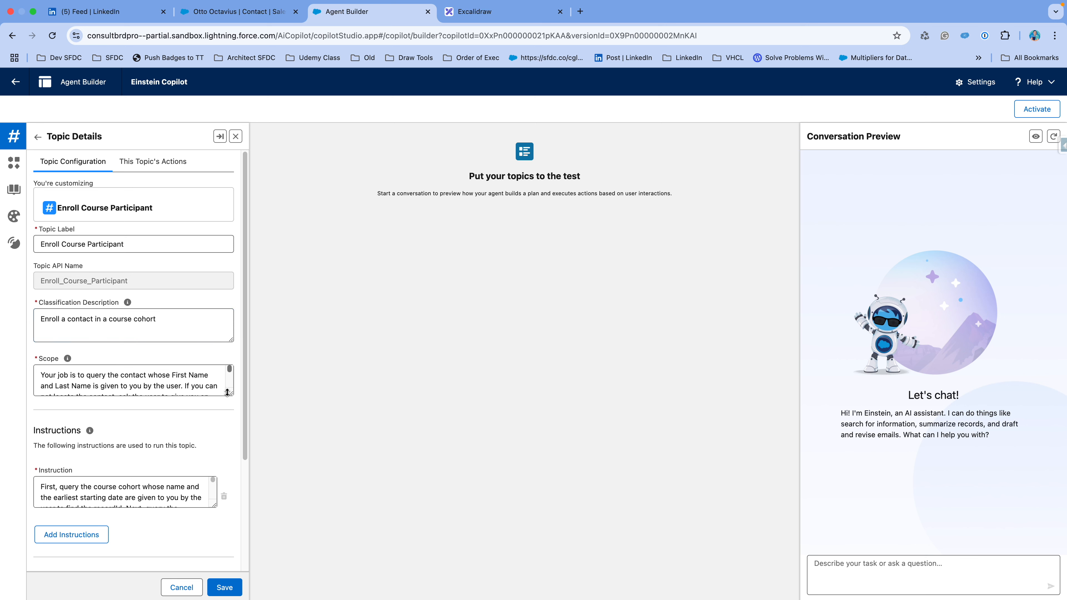
left_click_drag(229, 395, 228, 461)
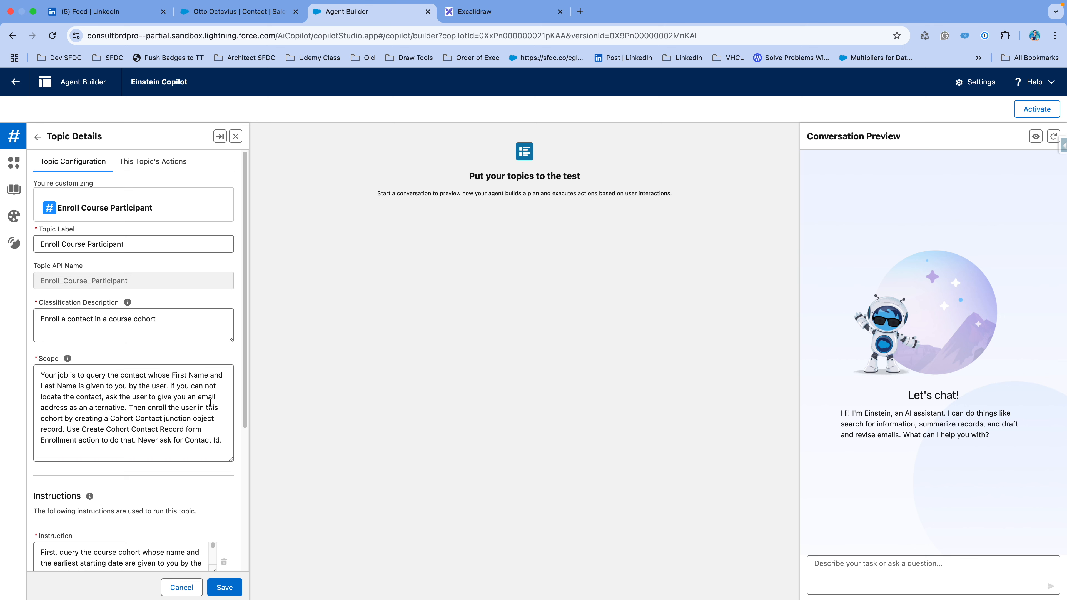
scroll(206, 397, "down", 2)
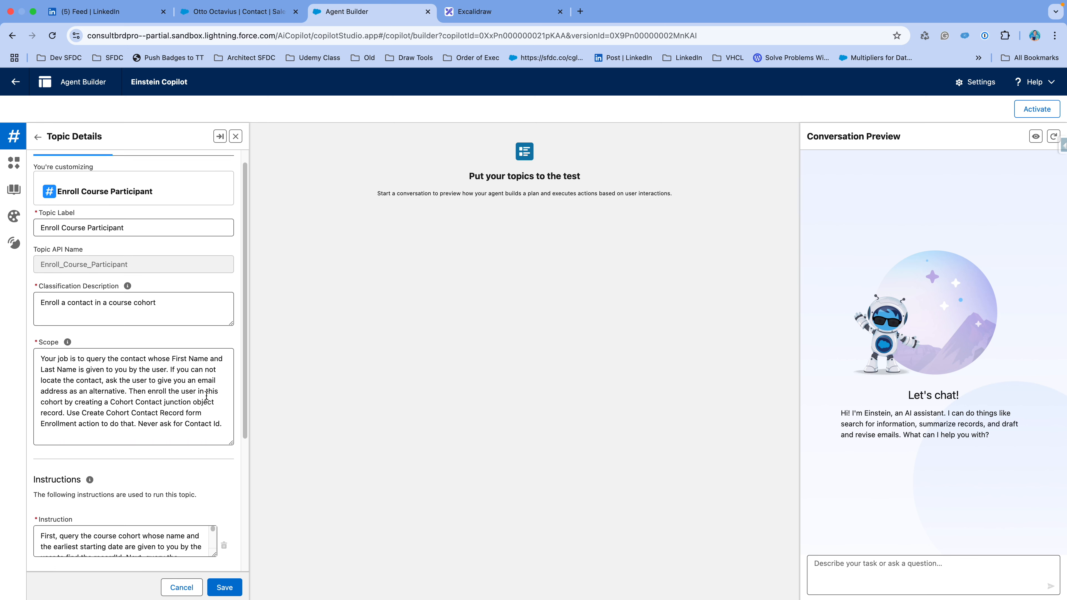
scroll(206, 396, "down", 1)
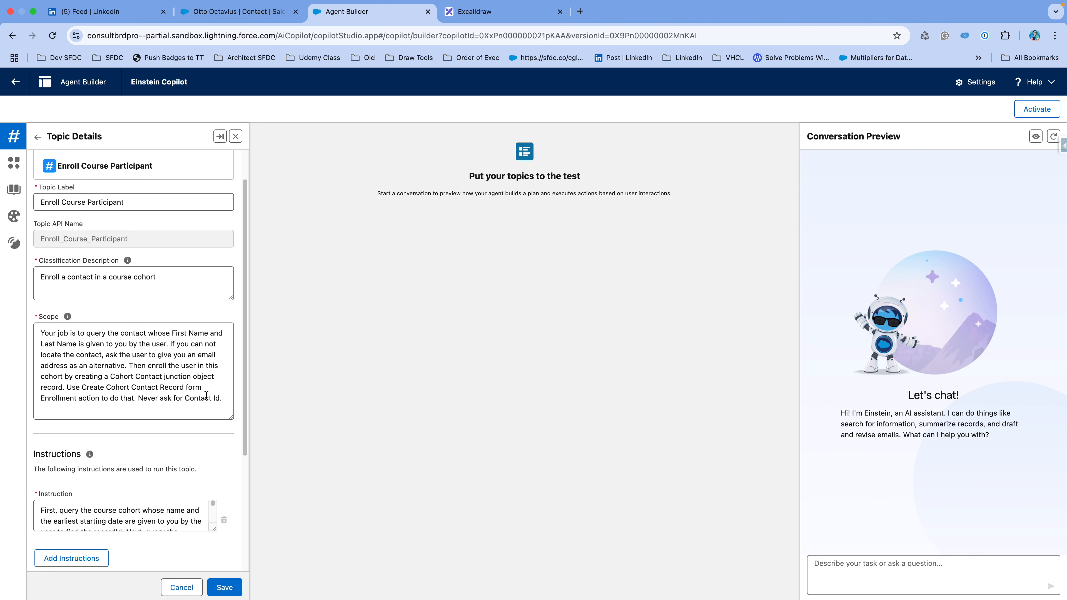
scroll(202, 387, "down", 1)
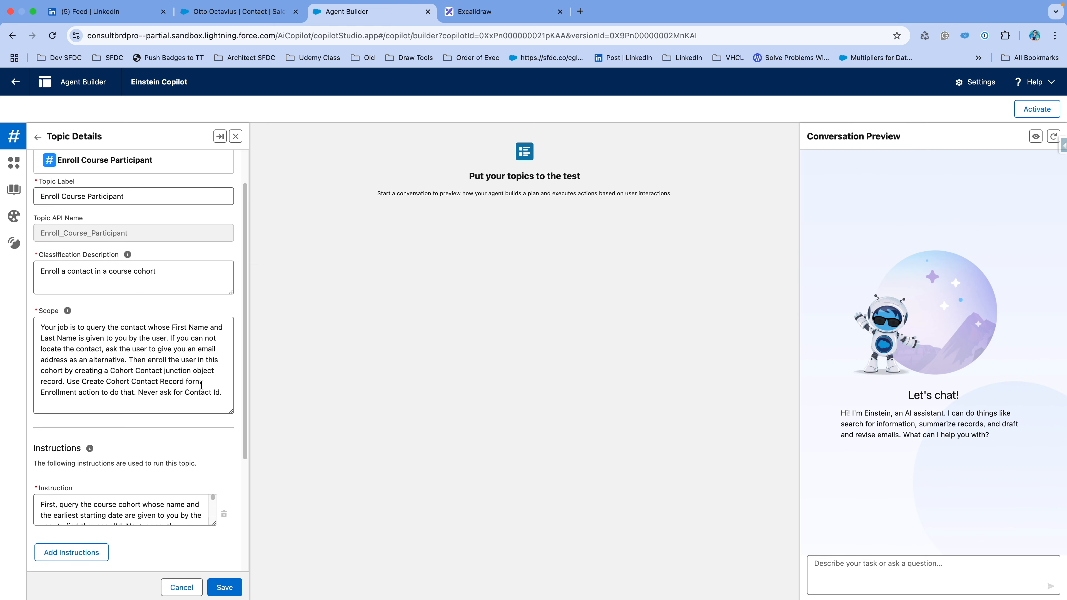
scroll(201, 385, "down", 2)
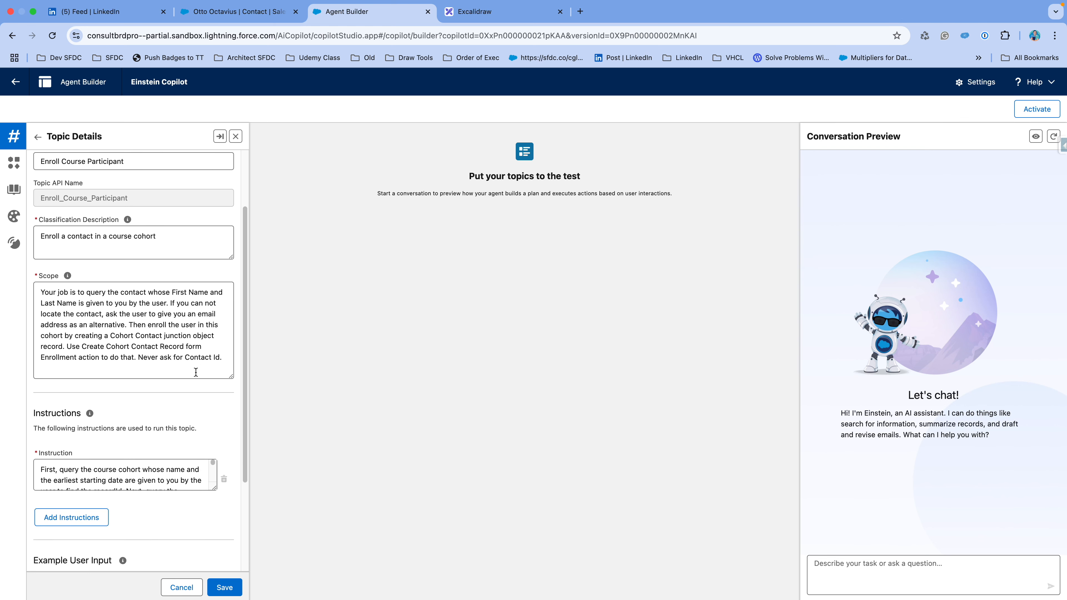
Enlarge the Enroll Course Participant topic's instruction and read it in full.
scroll(196, 368, "down", 6)
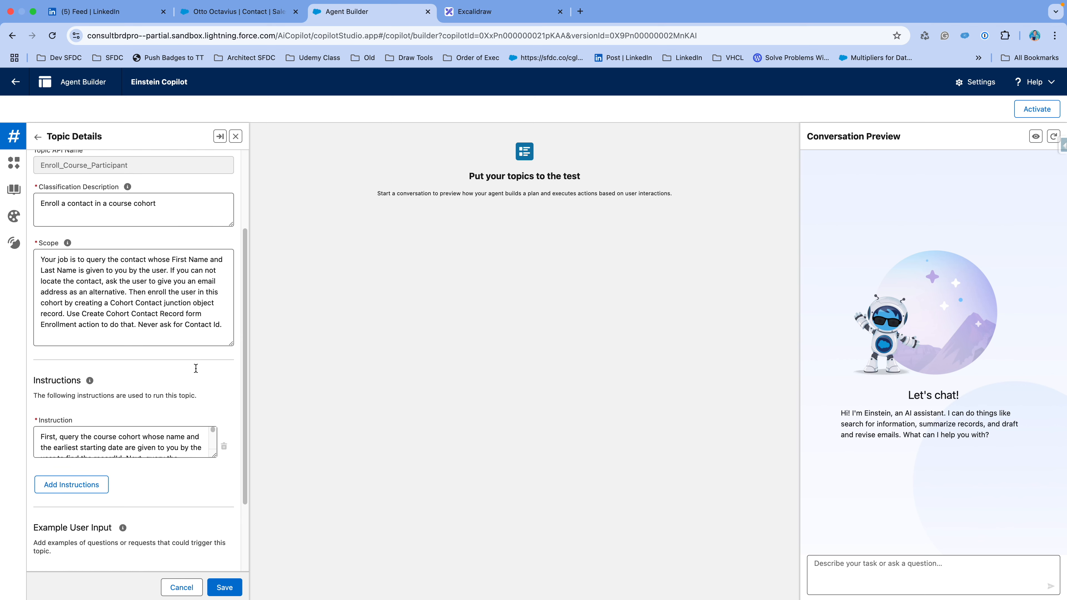
left_click_drag(214, 403, 206, 529)
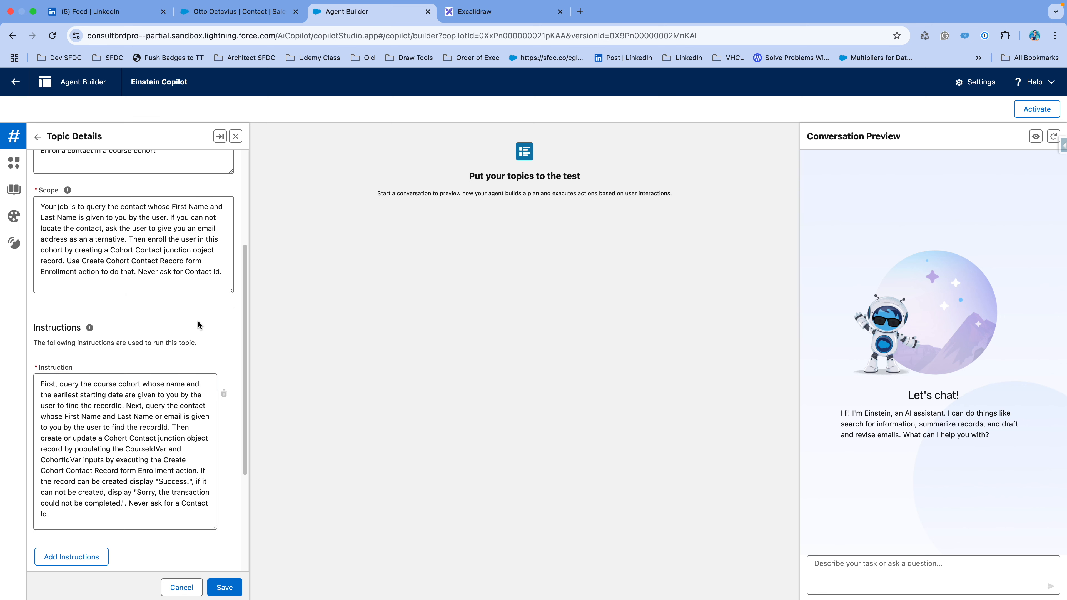
scroll(197, 325, "down", 2)
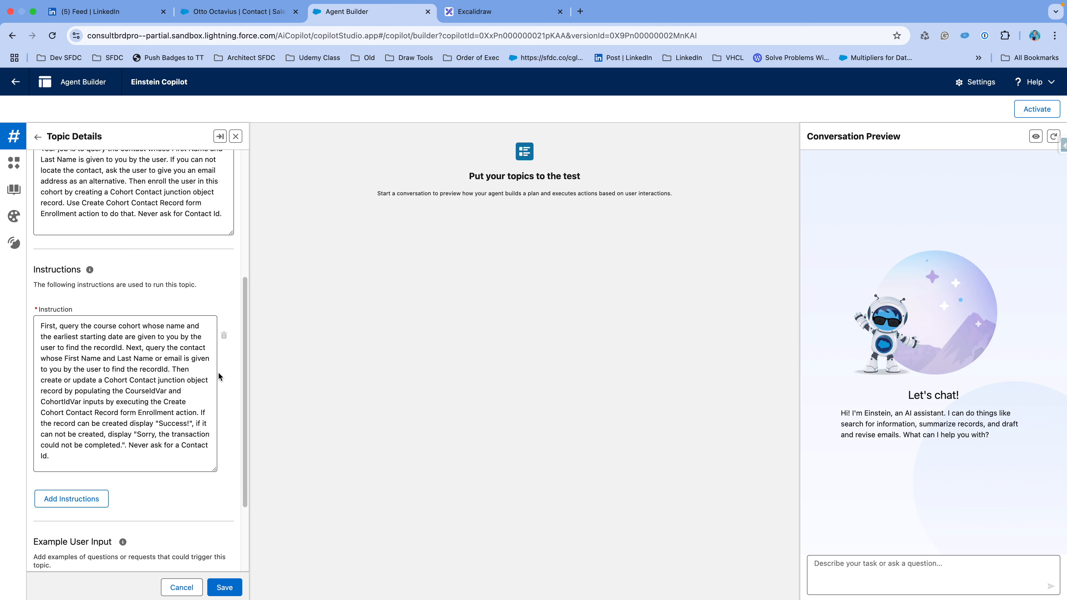
Review the example user input of the Enroll Course Participant topic and leave the topic without saving.
scroll(220, 370, "down", 5)
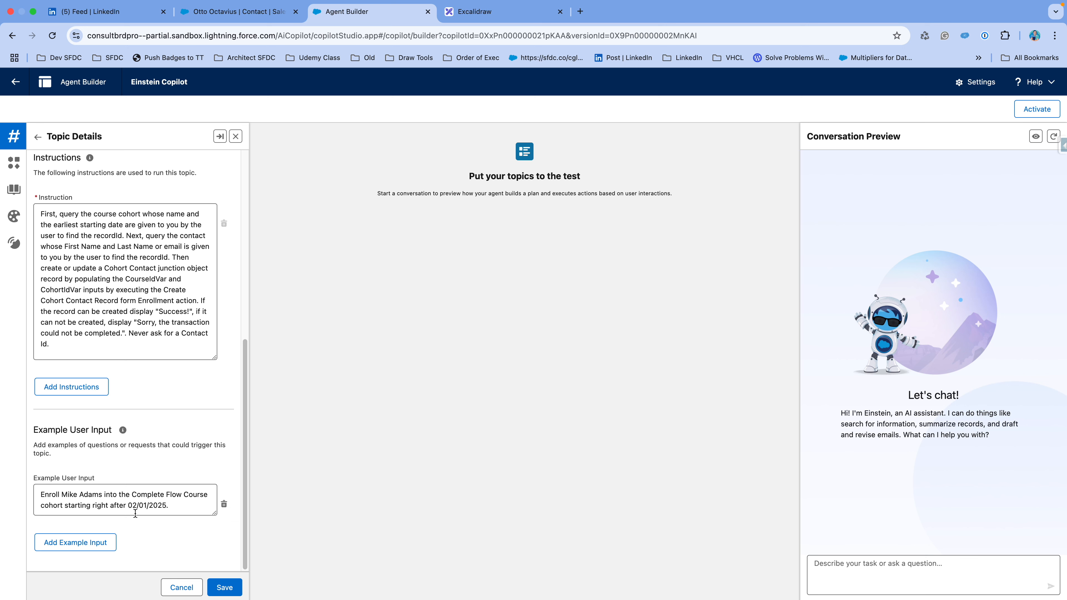
left_click(181, 588)
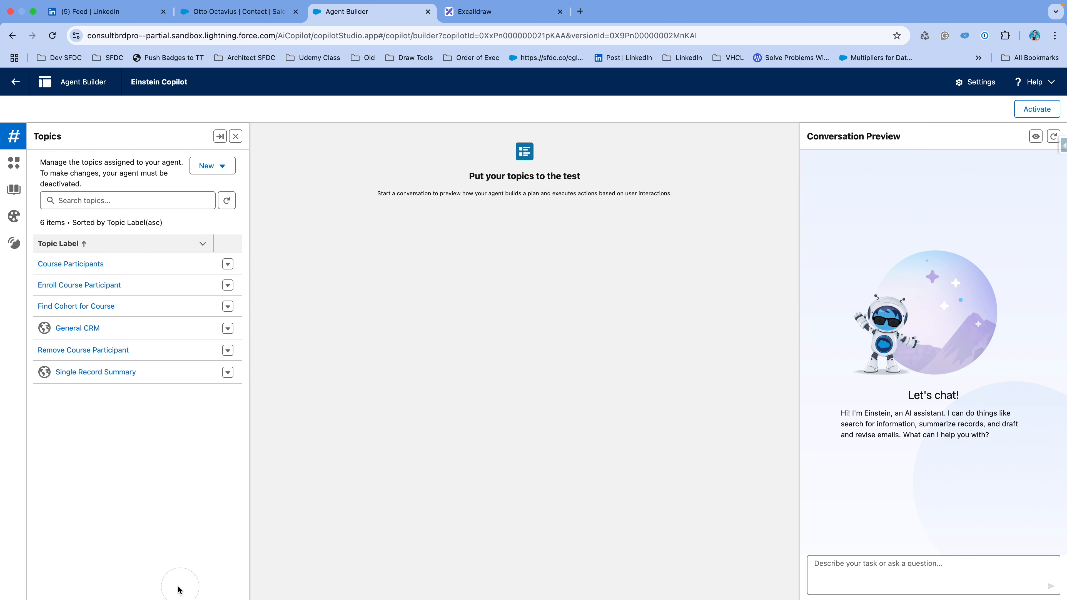
Open the Remove Course Participant topic and read its classification description and full scope.
left_click(69, 352)
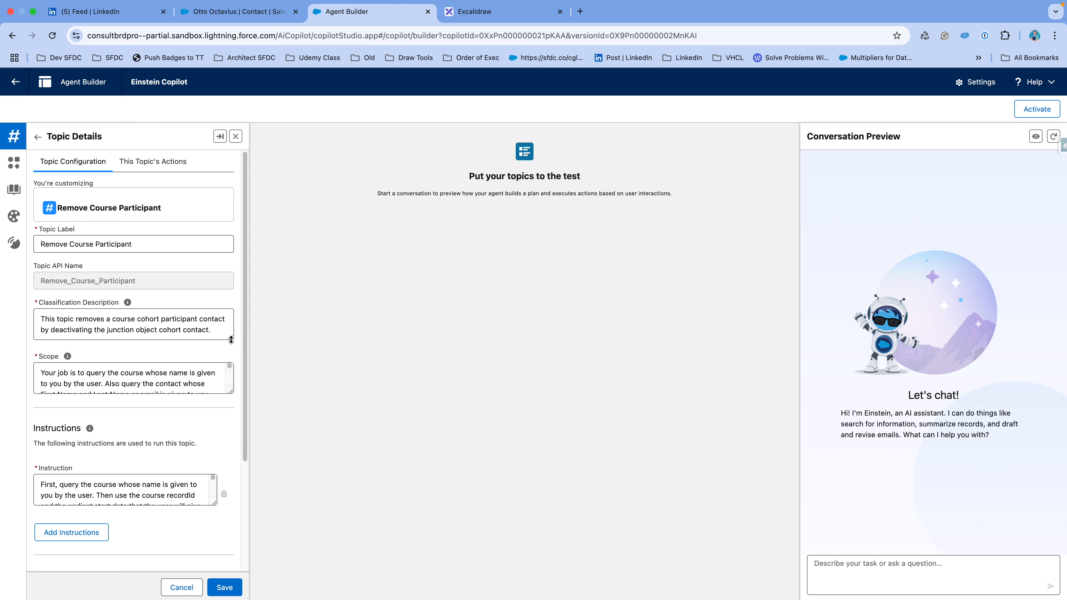
left_click(230, 393)
left_click_drag(229, 392, 225, 463)
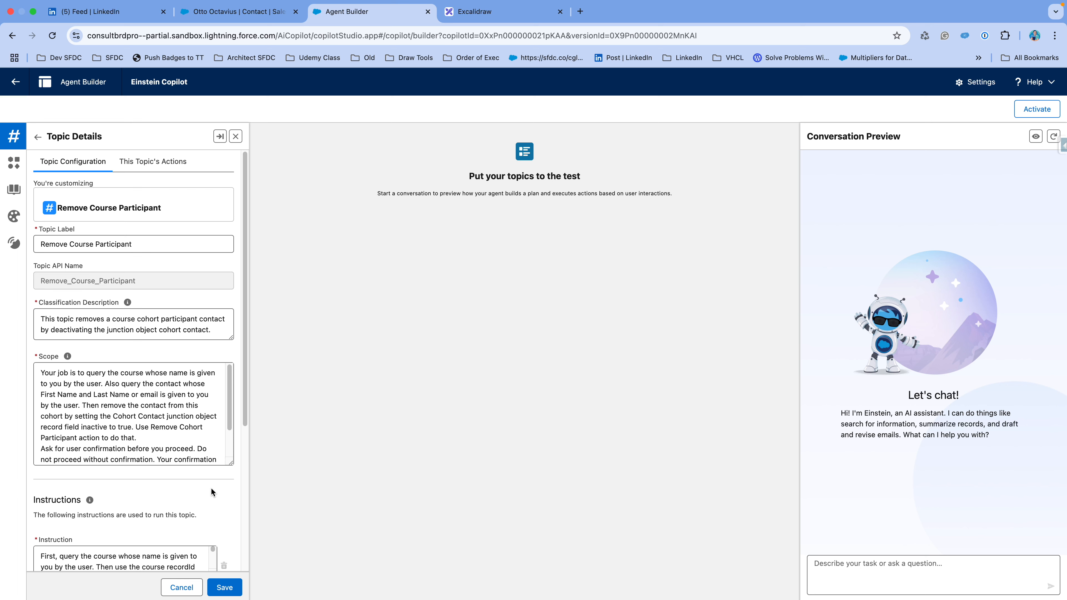
scroll(204, 431, "down", 3)
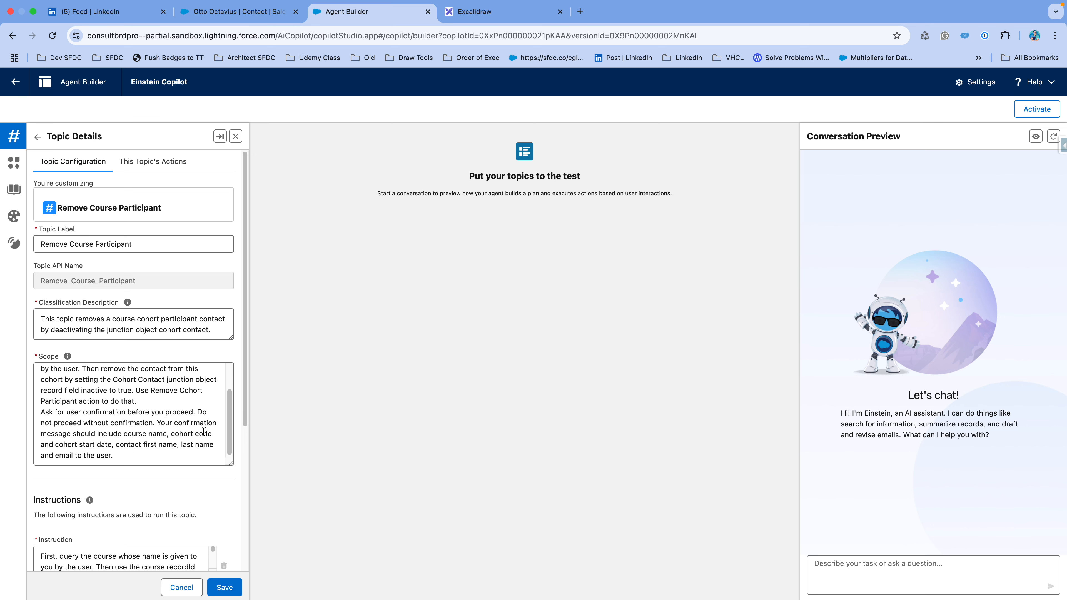
Read the Remove Course Participant topic's full instruction and example user input, and leave the topic without saving.
scroll(203, 432, "down", 5)
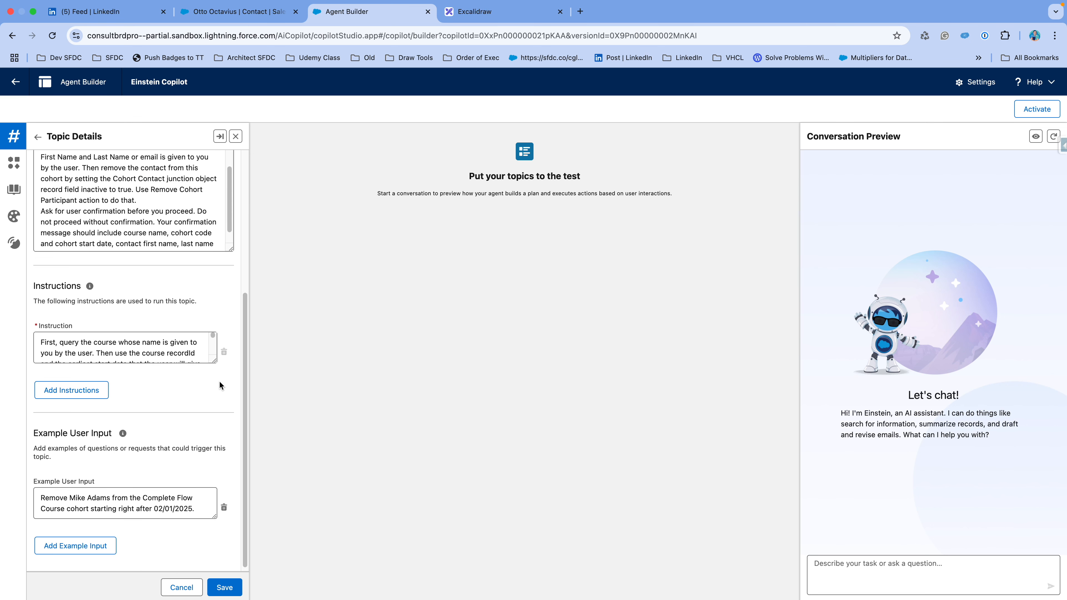
left_click_drag(214, 378, 213, 510)
scroll(186, 459, "down", 5)
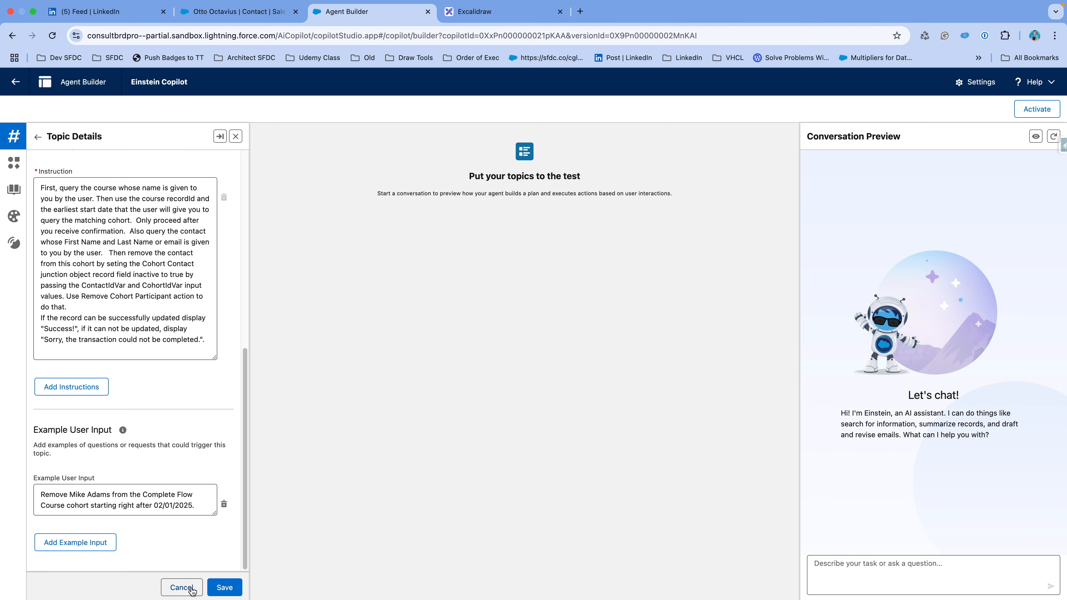
left_click(184, 587)
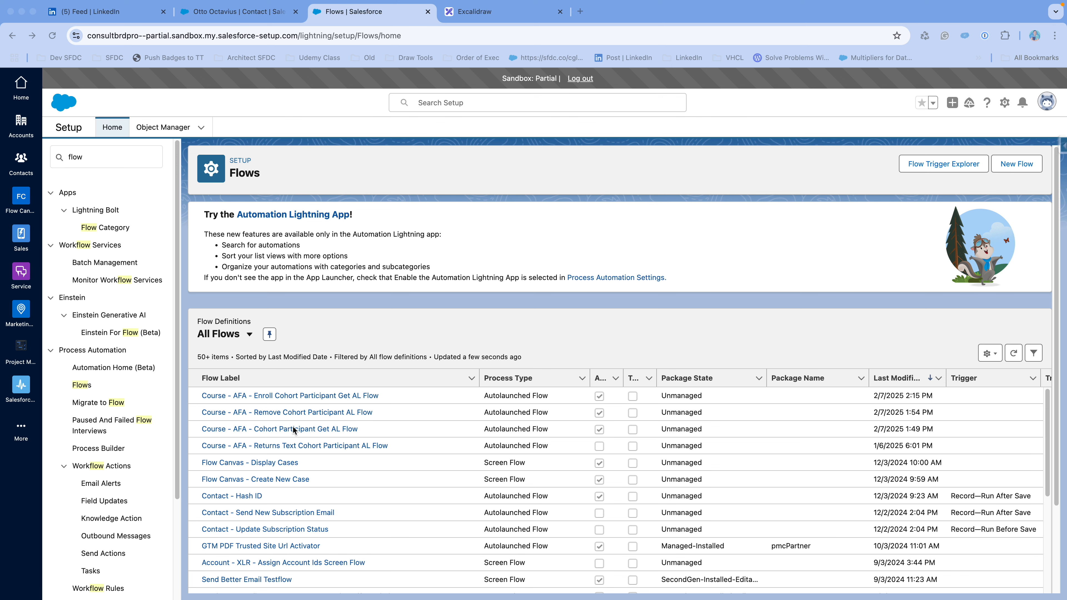
Open the Course - AFA - Cohort Participant Get AL Flow and examine its elements through to the end and its debug input variables.
left_click(285, 433)
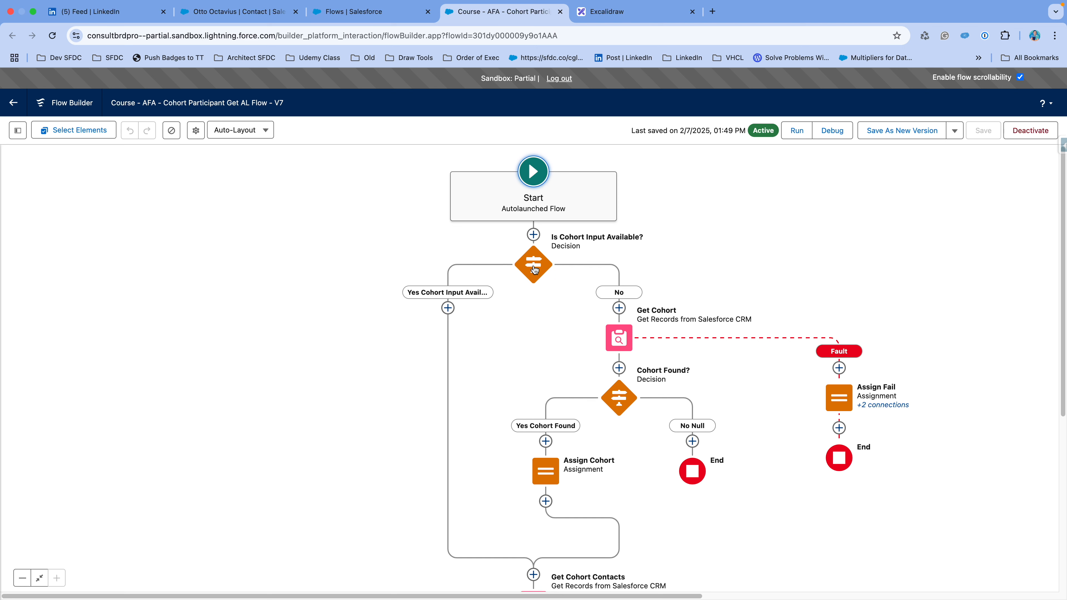
left_click_drag(905, 353, 898, 297)
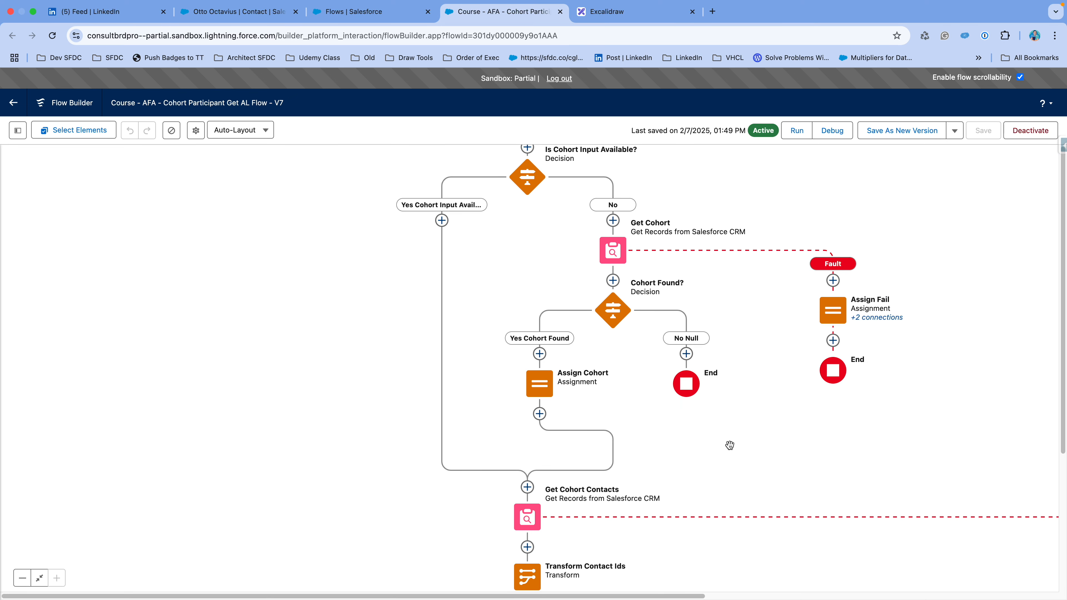
left_click_drag(730, 447, 721, 255)
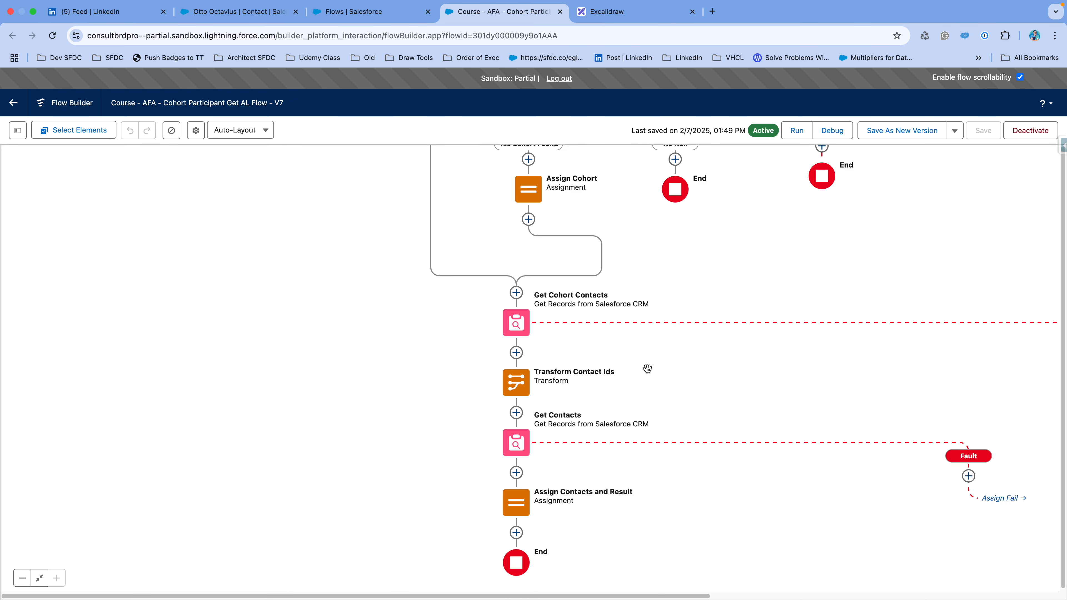
left_click_drag(654, 367, 659, 291)
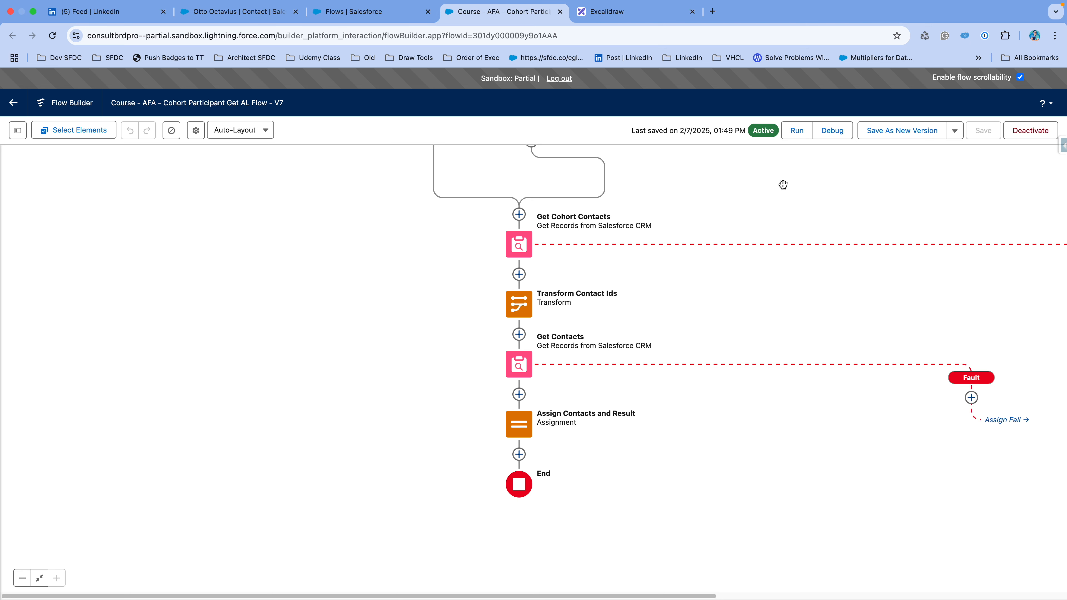
left_click(831, 131)
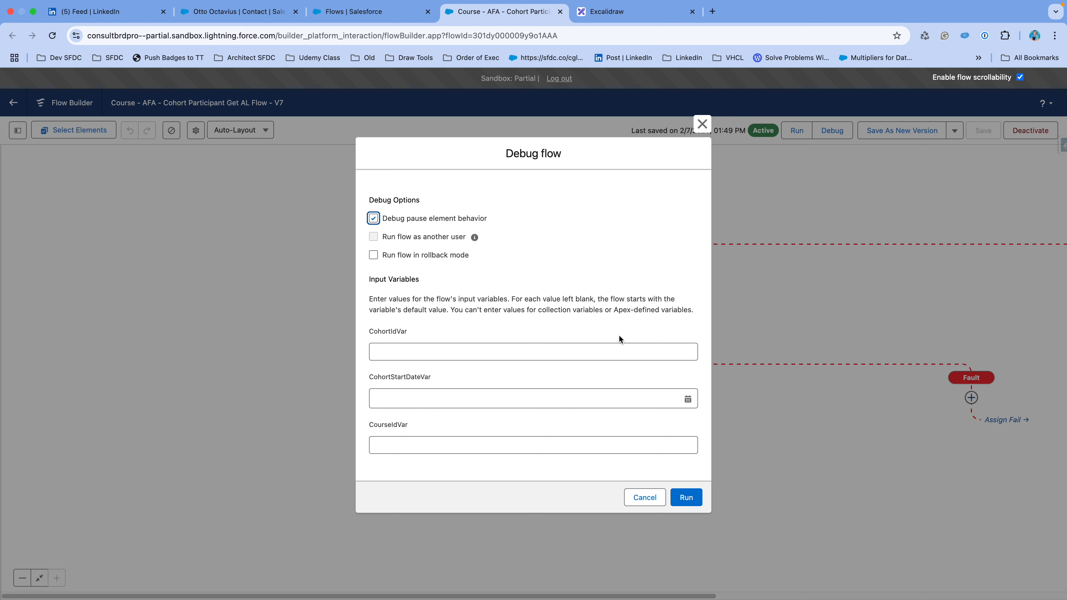
left_click(643, 497)
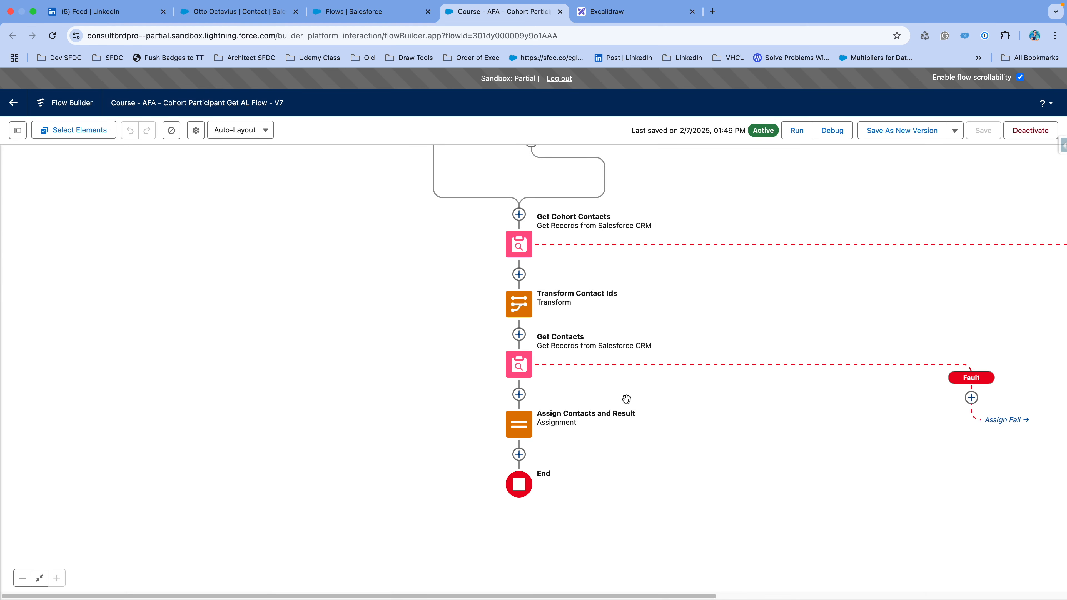
Search the flow's resources for "con" and inspect the ContactCollectionRecordVar variable's definition without changing it.
left_click(18, 130)
left_click(74, 207)
type("con")
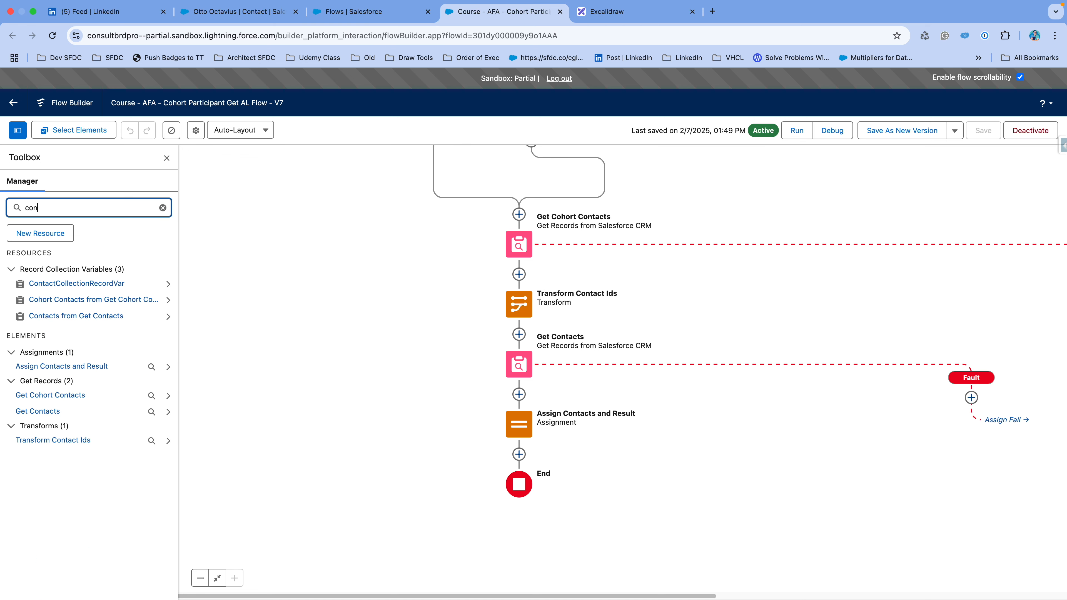
left_click(69, 287)
left_click(607, 394)
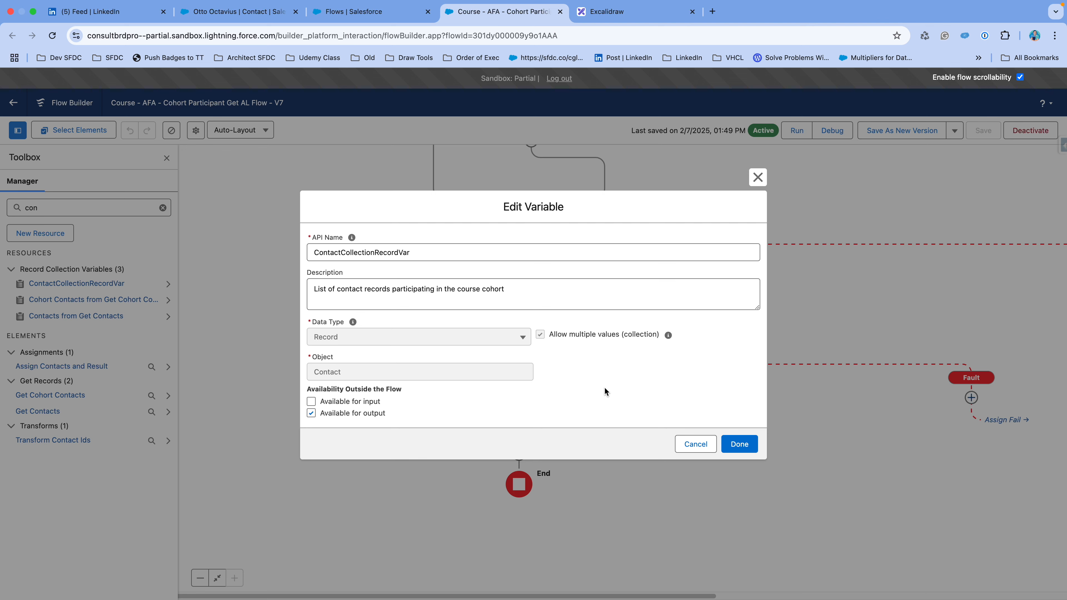
left_click(703, 445)
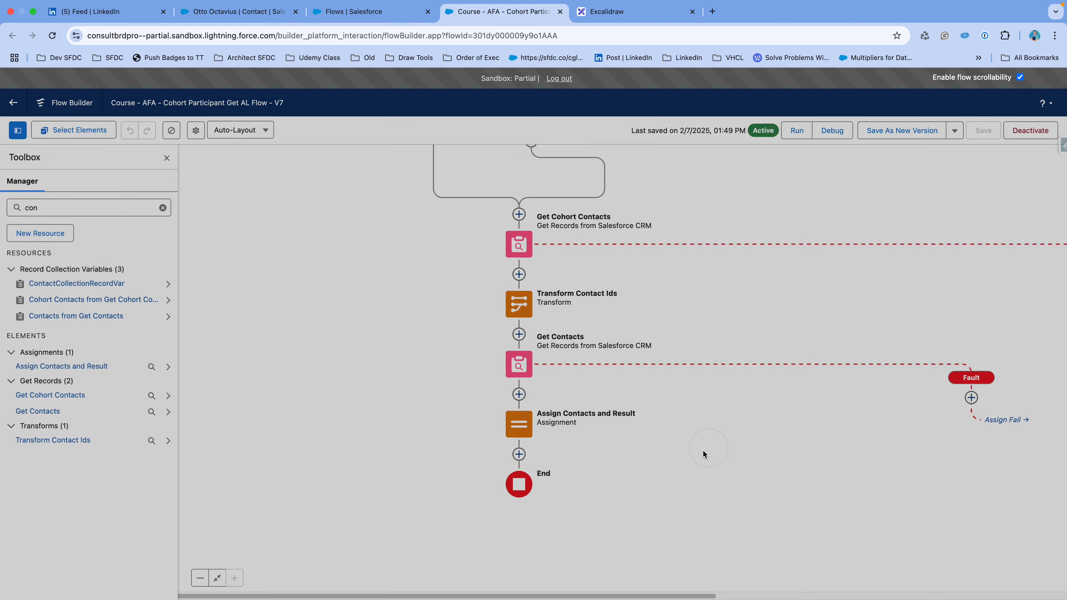
Review the Get Contacts element's filter, sorting and stored fields, and return to the flow list without saving.
left_click_drag(679, 414, 683, 428)
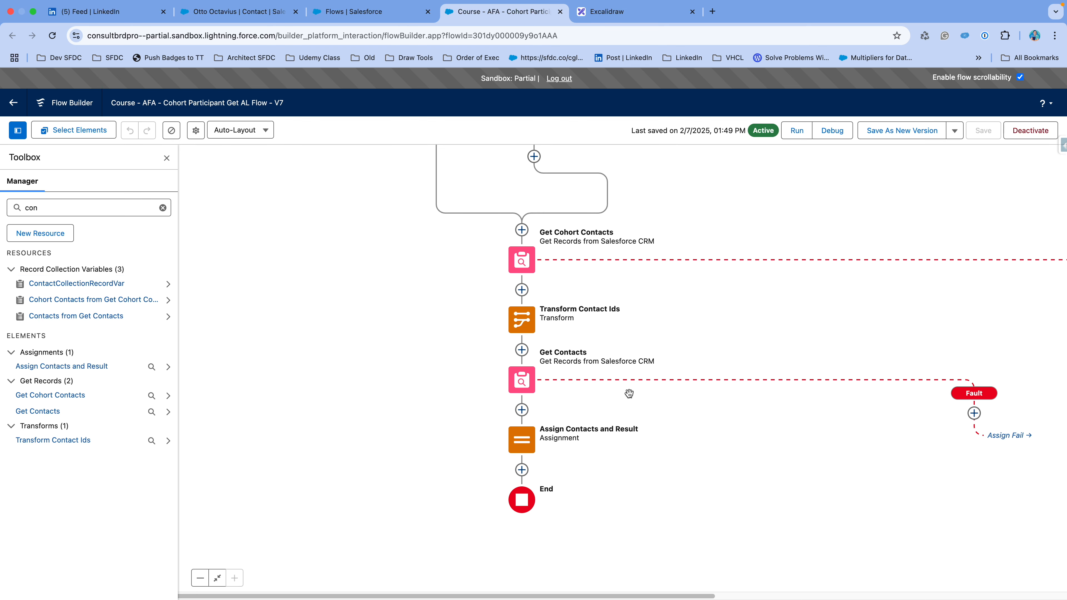
double_click(523, 382)
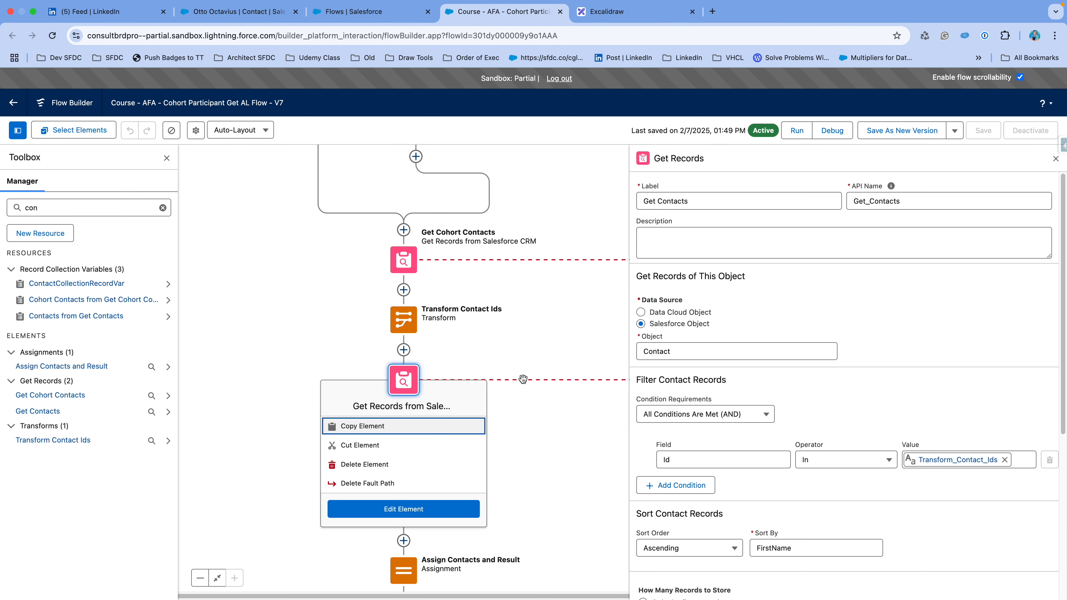
scroll(869, 336, "down", 2)
scroll(869, 340, "down", 5)
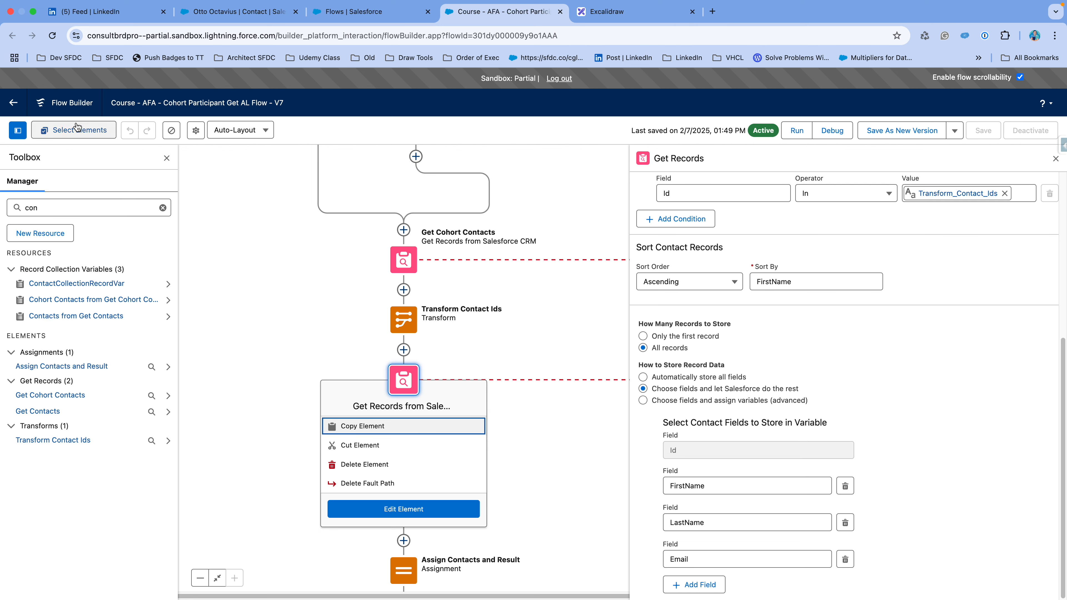
left_click(15, 104)
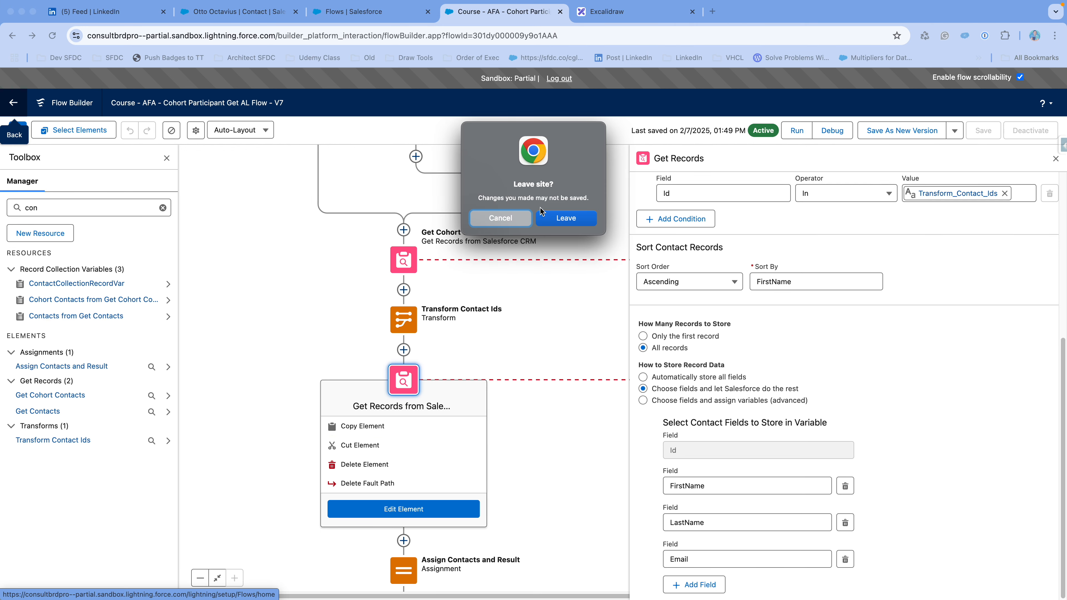
left_click(568, 219)
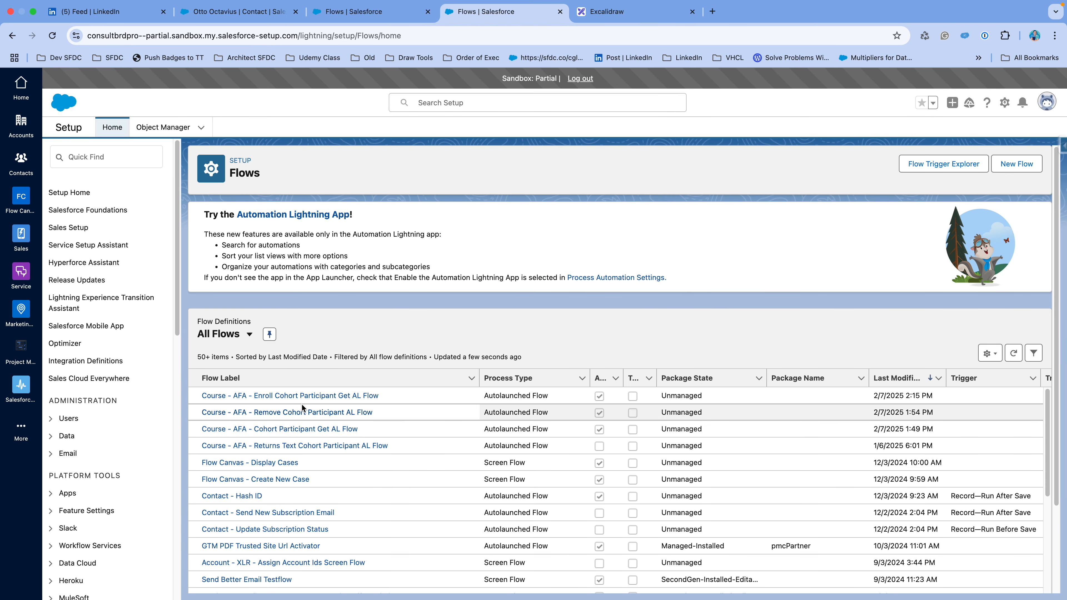
Open the Course - AFA - Enroll Cohort Participant Get AL Flow and trace its decision branches through to the end.
left_click(310, 397)
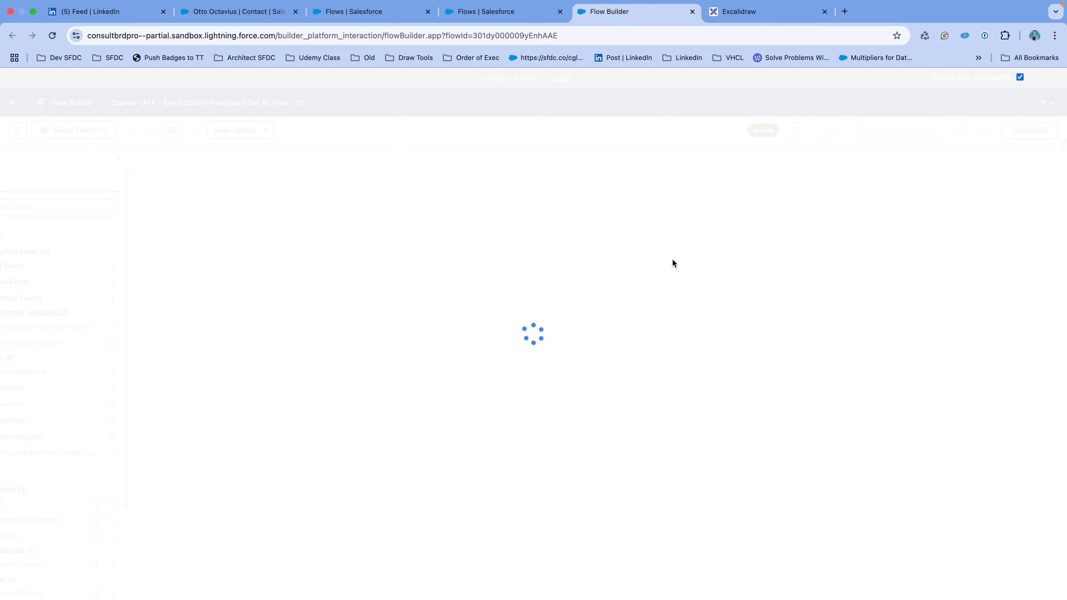
scroll(719, 278, "down", 3)
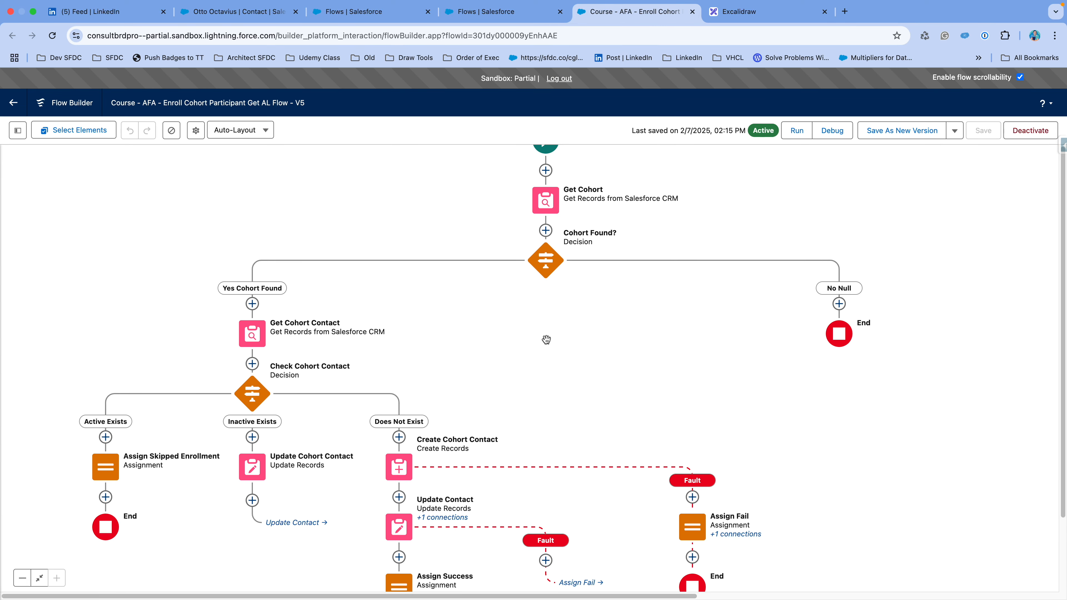
scroll(547, 340, "down", 4)
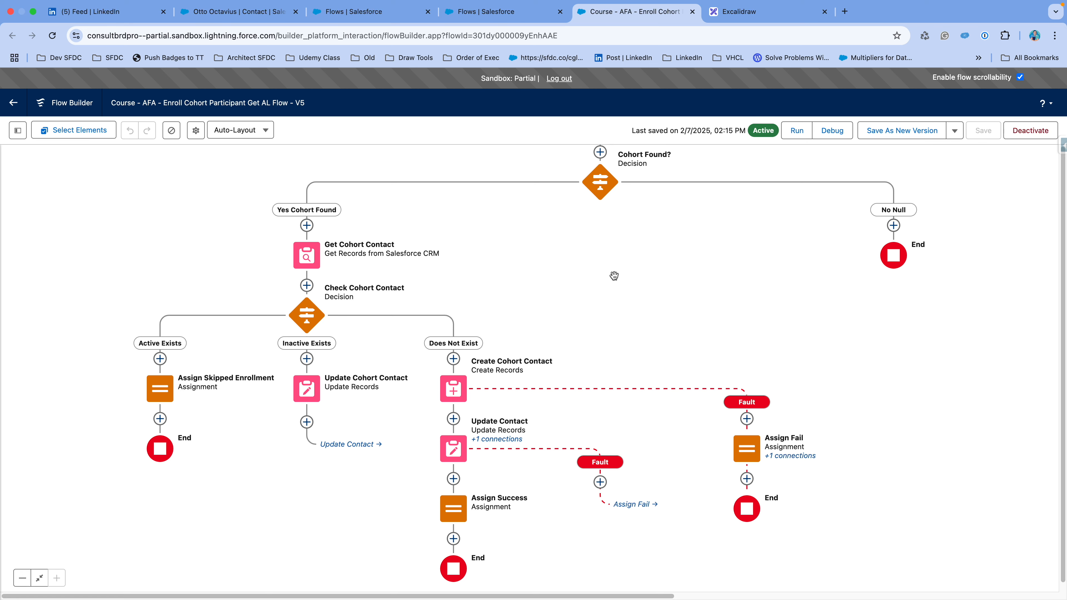
Check the enrollment flow's debug input variables without running it, and return to the flow list.
left_click(825, 131)
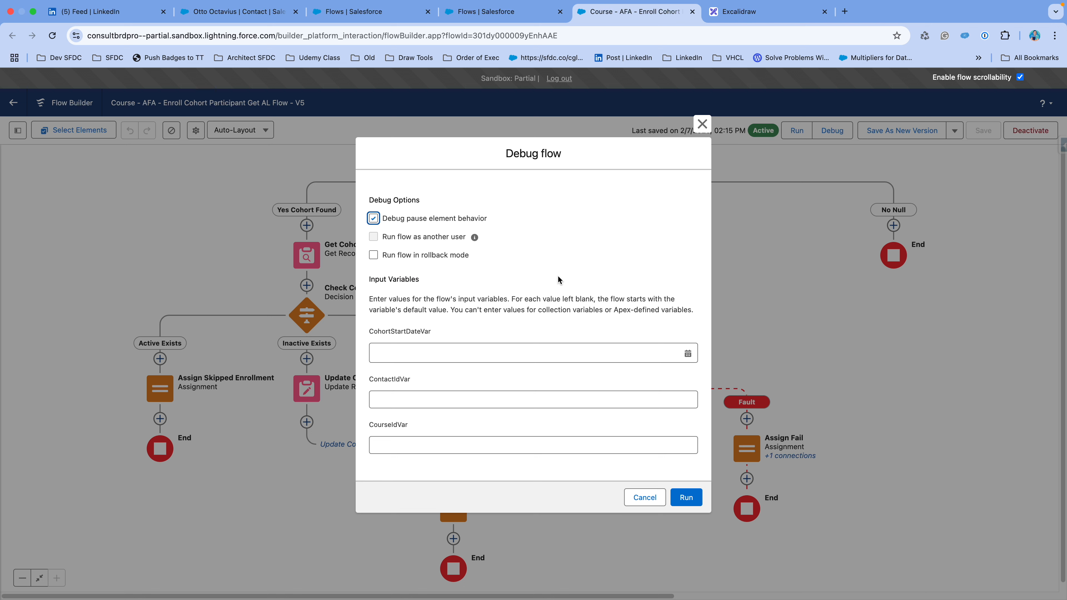
key("Escape")
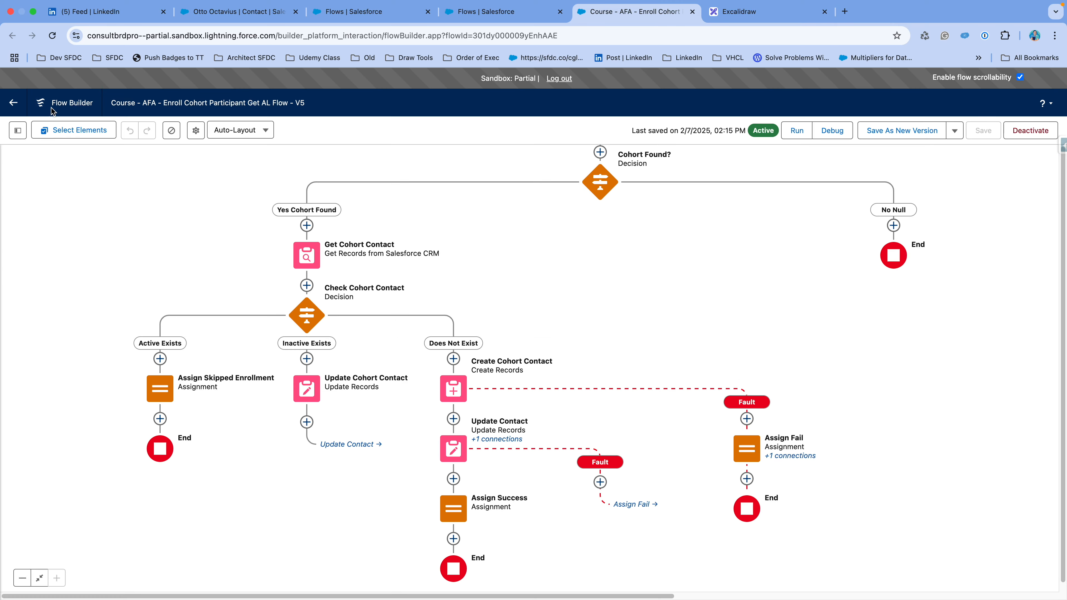
left_click(16, 103)
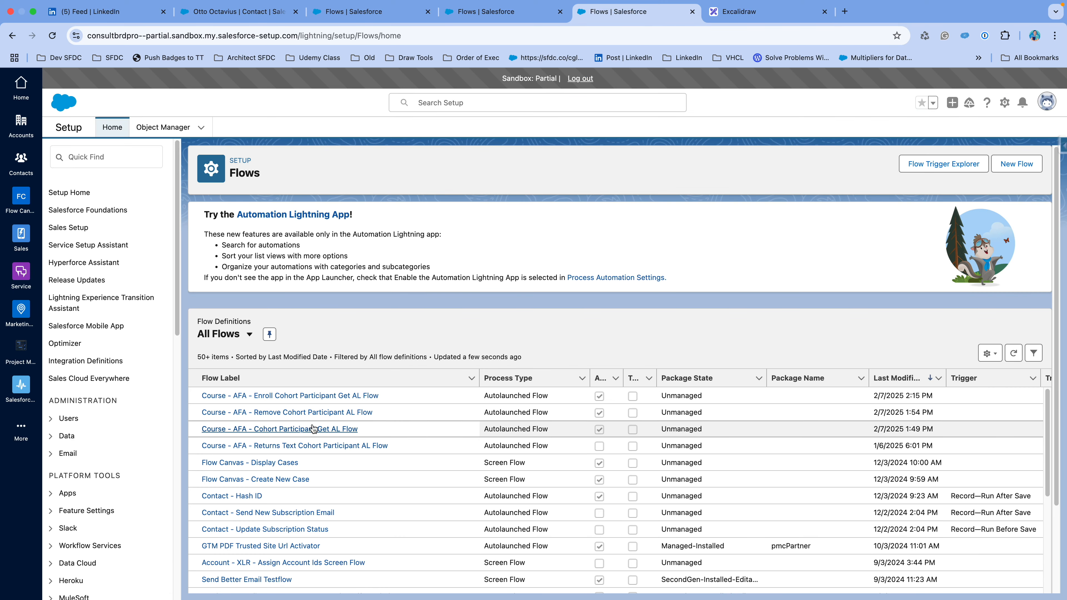
Open the Course - AFA - Remove Cohort Participant AL Flow and trace its path through to the success and fault endings.
left_click(300, 415)
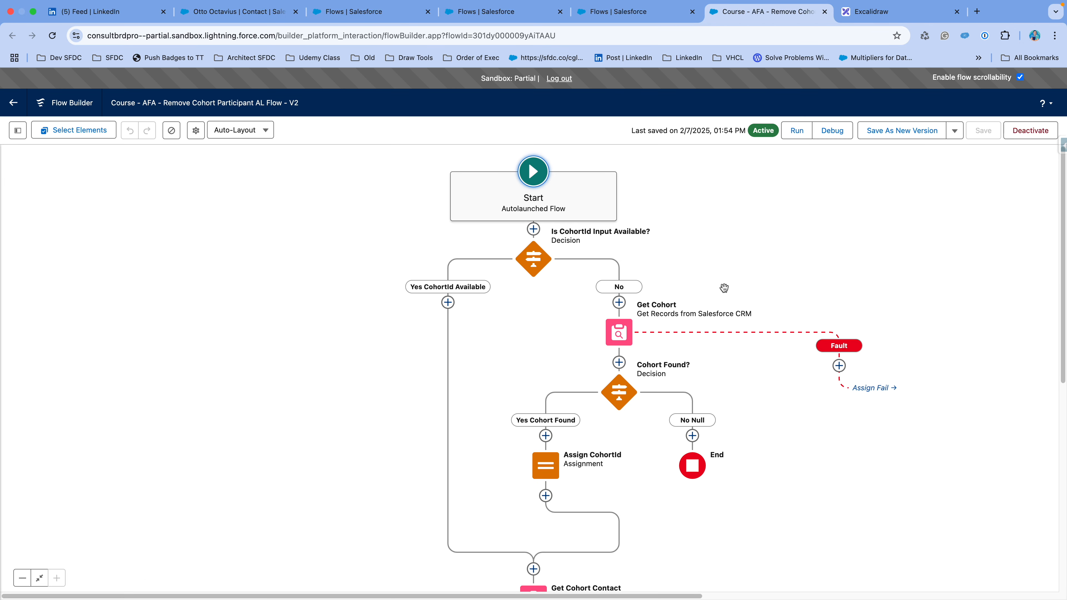
scroll(741, 279, "down", 3)
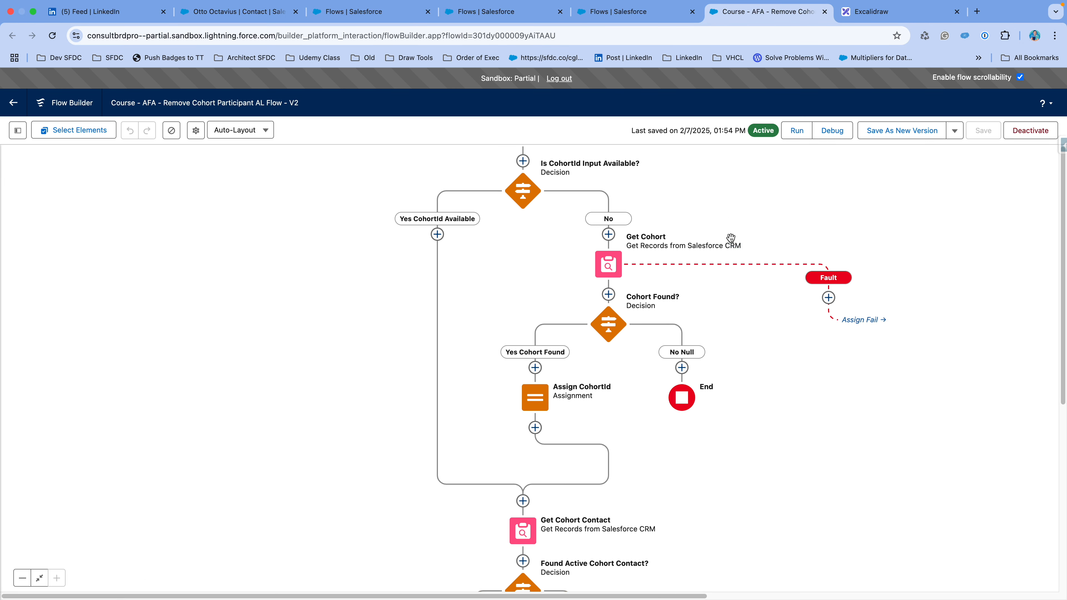
left_click_drag(770, 471, 770, 322)
left_click_drag(765, 478, 760, 353)
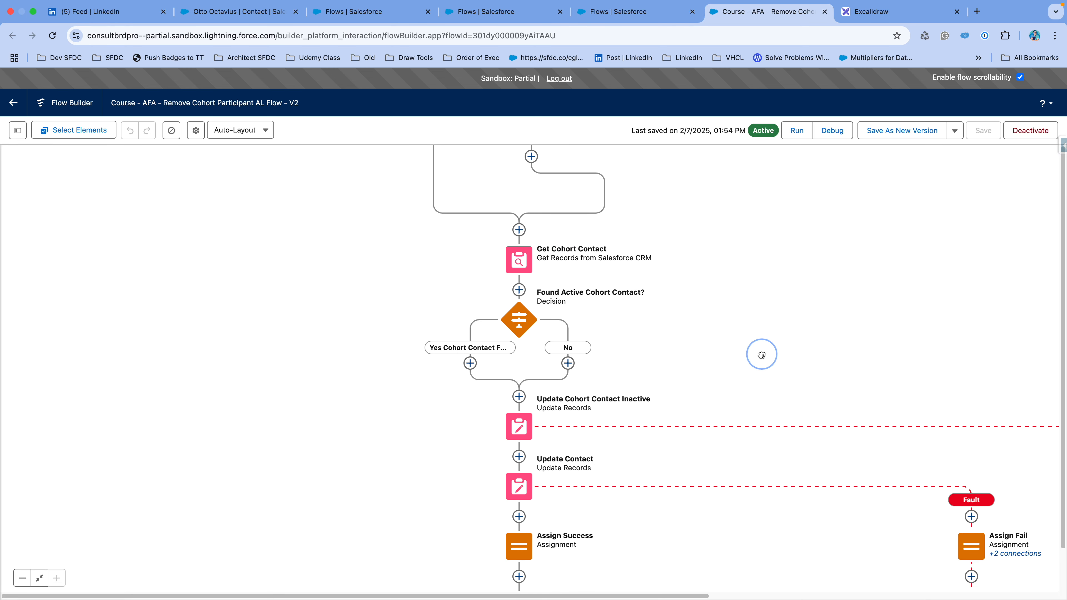
left_click_drag(747, 371, 736, 288)
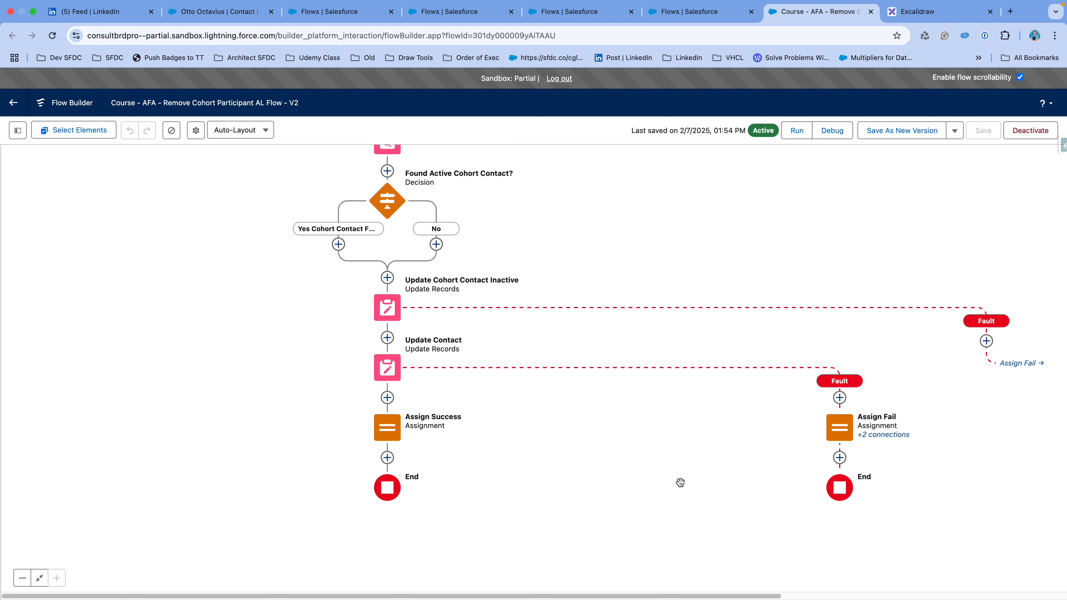
Open the Assign Fail assignment and read the full message assigned to ResultMessageVar.
double_click(839, 430)
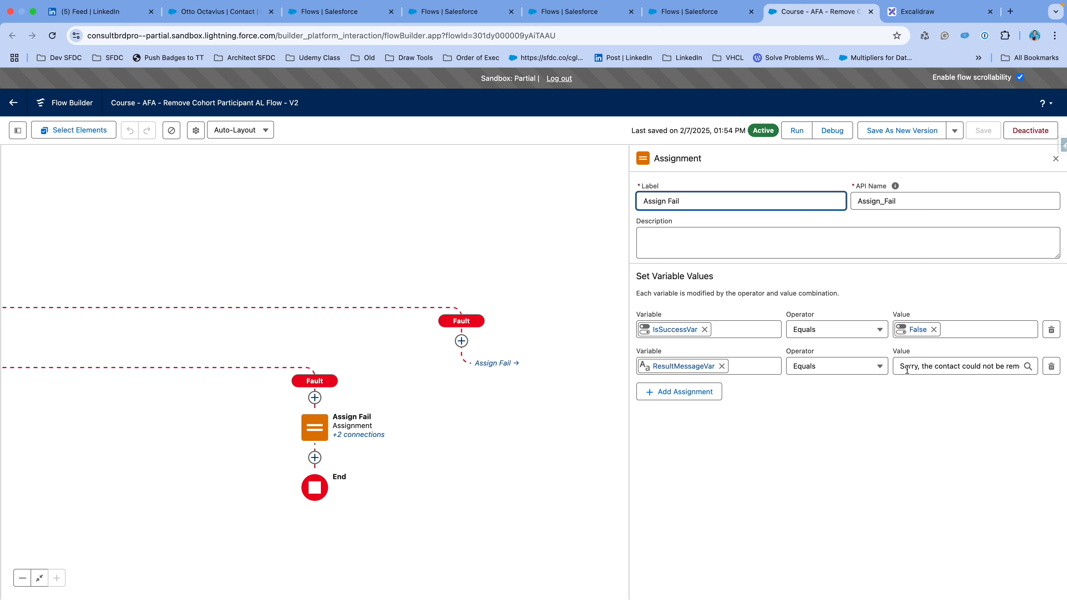
left_click_drag(898, 366, 1018, 364)
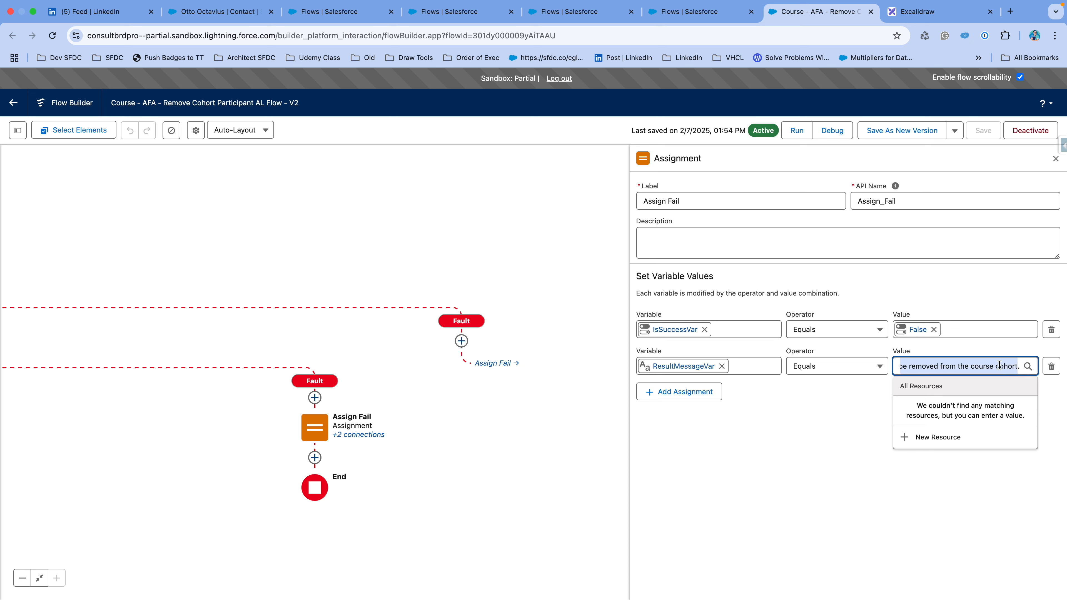
left_click(976, 344)
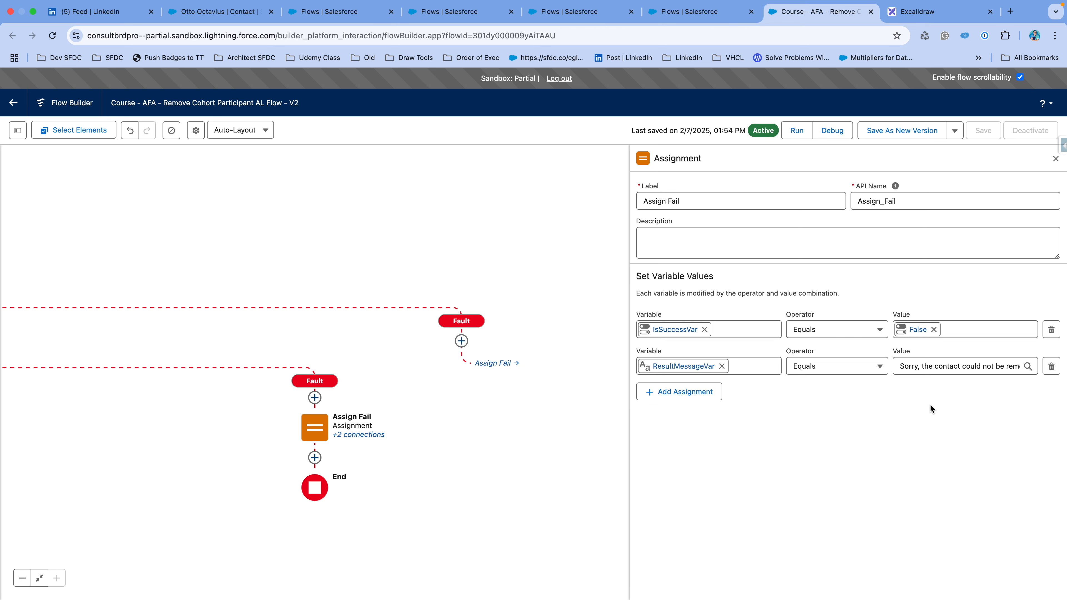
Open the Assign Success assignment and inspect the values it sets for isSuccessVar and ResultMessageVar.
left_click_drag(78, 431, 442, 379)
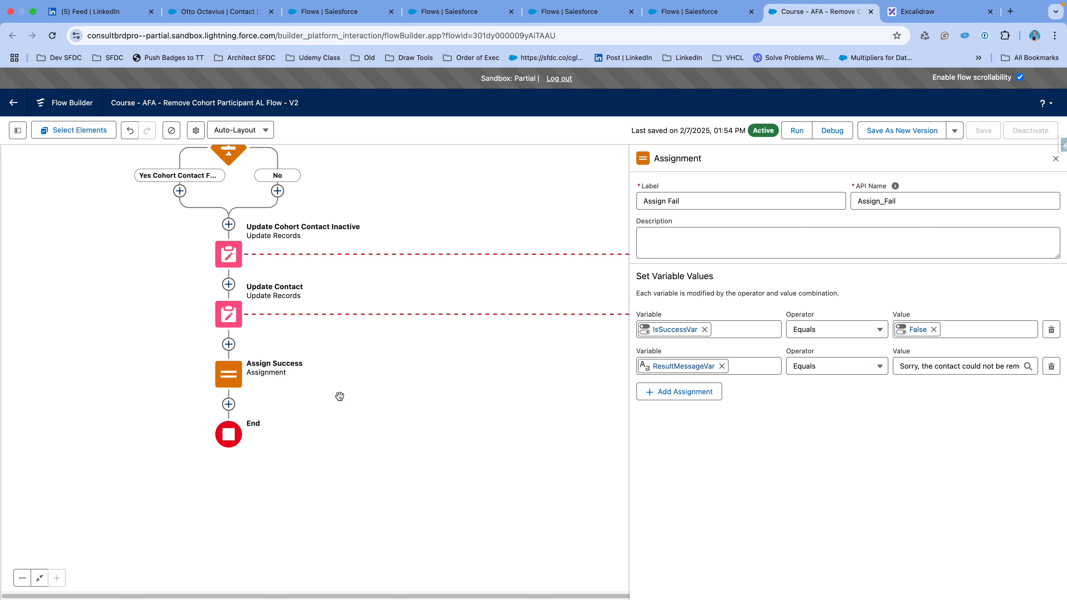
left_click(225, 376)
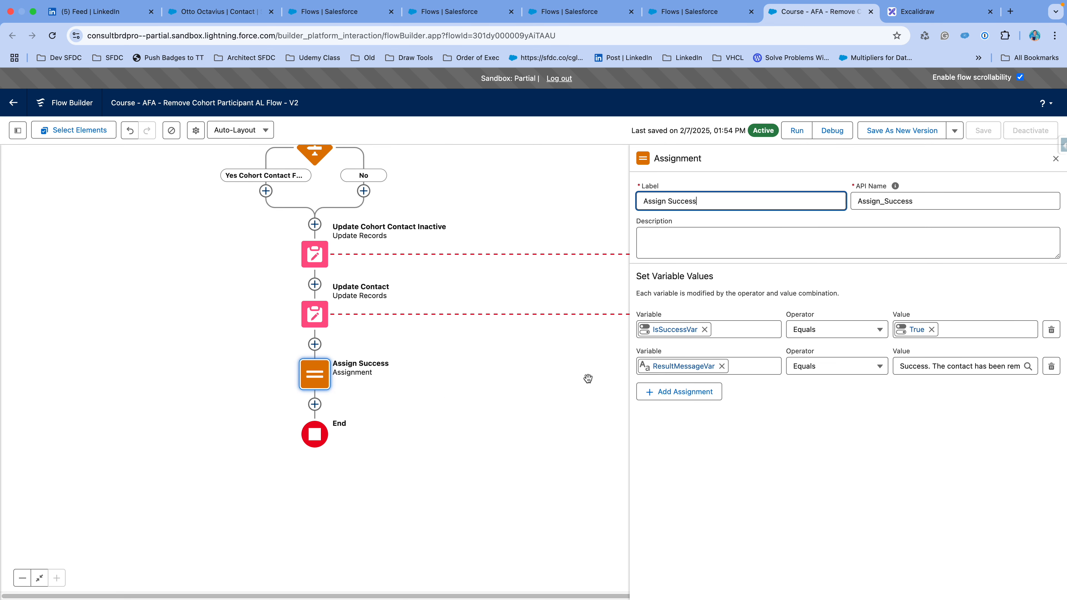